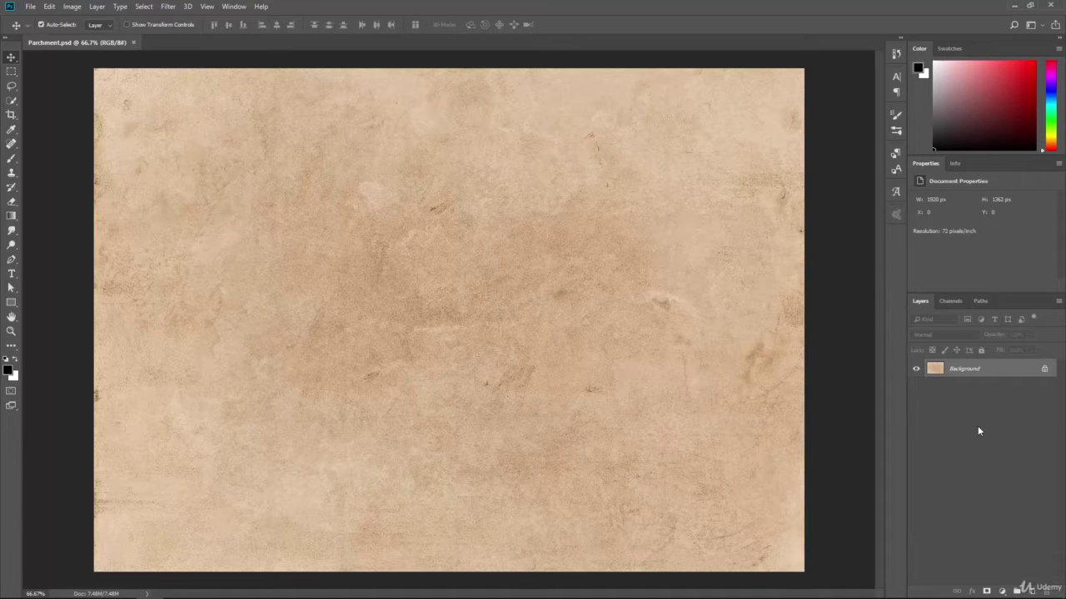
# Add and commit the word 'Hello' on the parchment in black 288 pt Arial.
pyautogui.click(13, 276)
pyautogui.click(338, 295)
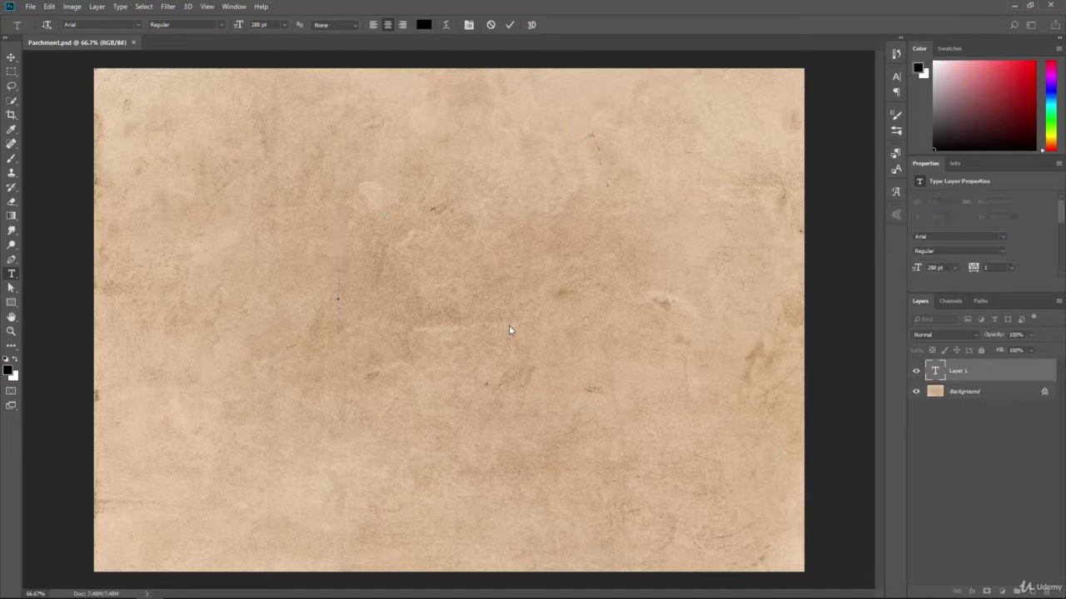
pyautogui.write('Hello')
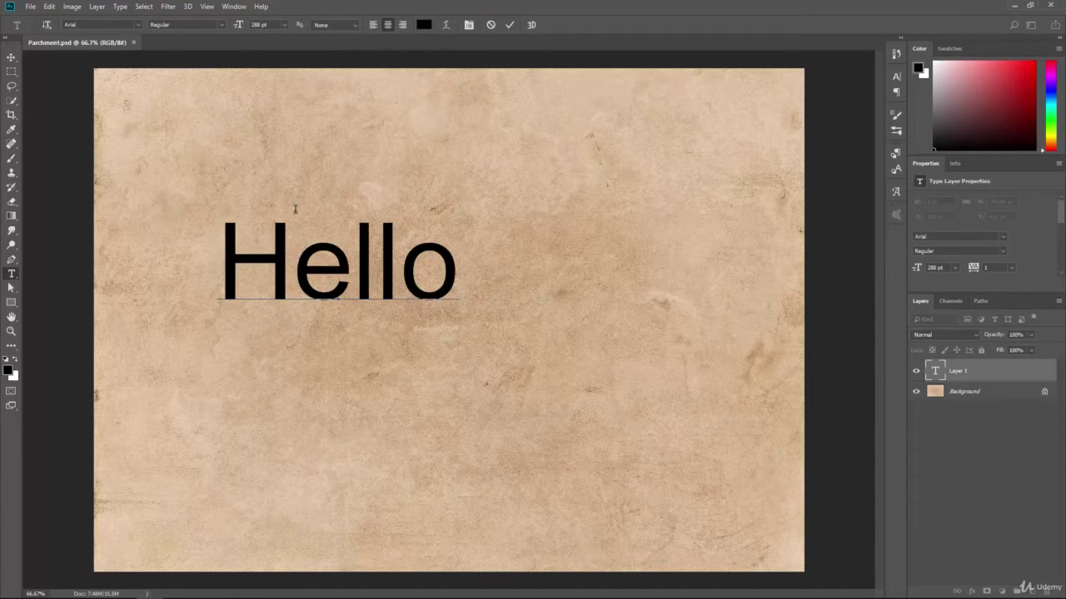
pyautogui.hotkey('ctrl', 'Return')
# Centre-align Hello and move it to the middle of the parchment.
pyautogui.press('v')
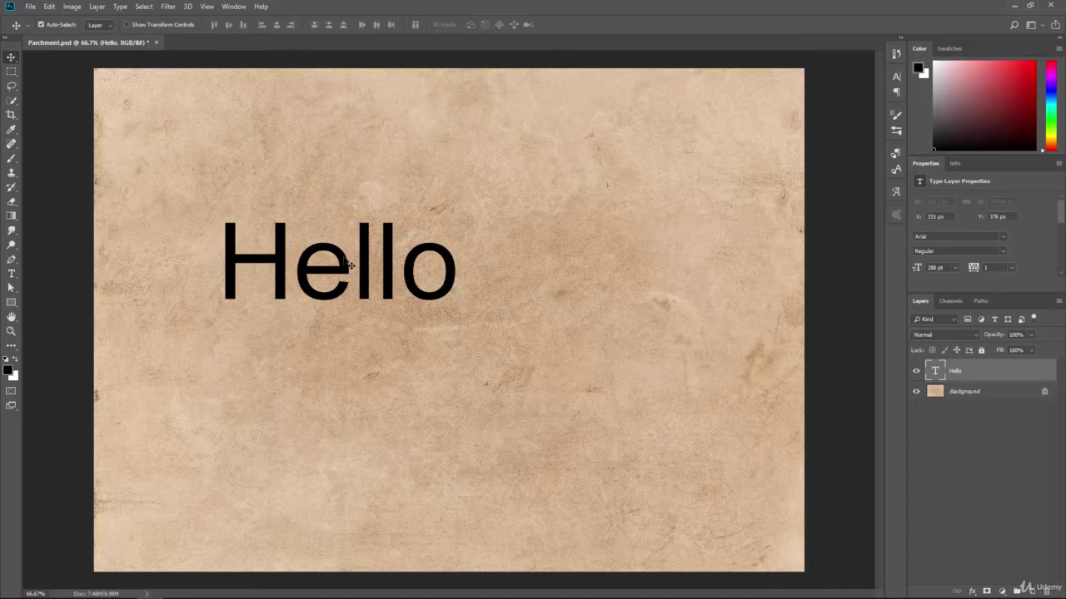
pyautogui.moveTo(350, 265); pyautogui.dragTo(458, 331)
pyautogui.press('t')
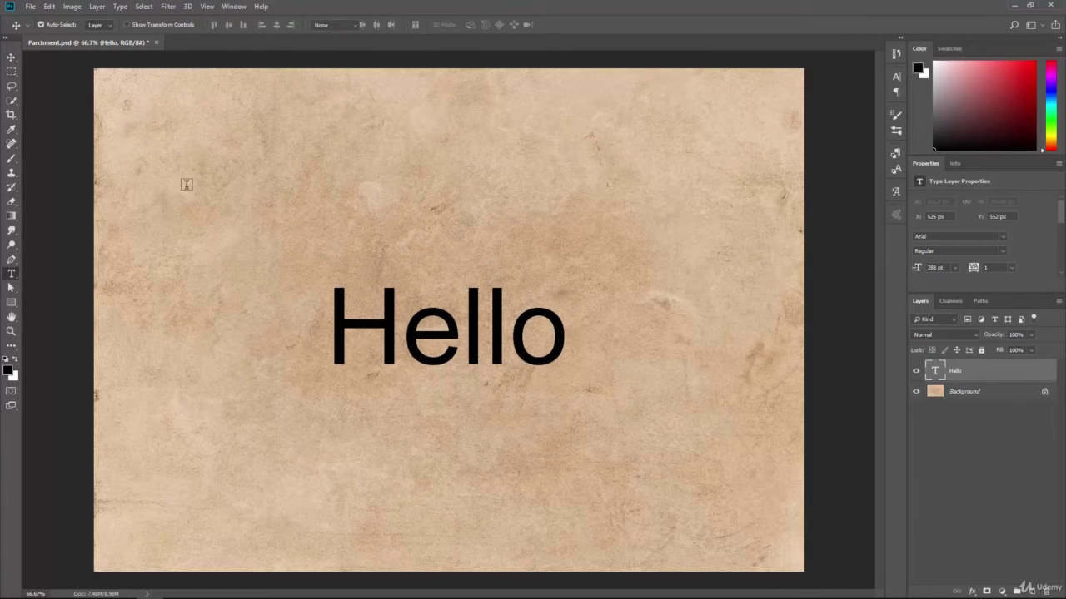
pyautogui.click(402, 24)
pyautogui.click(388, 24)
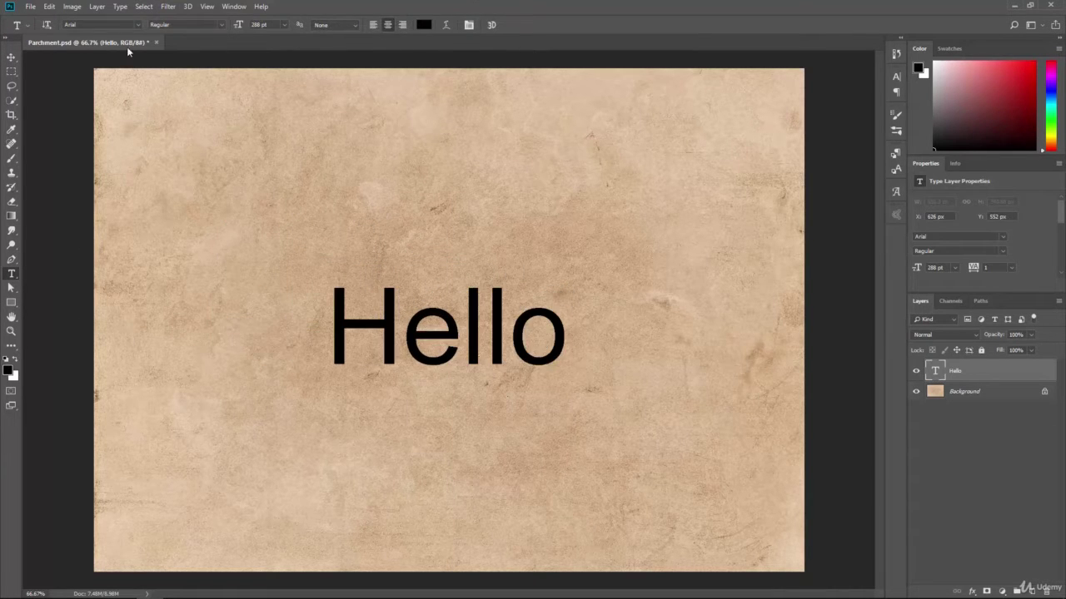
pyautogui.press('v')
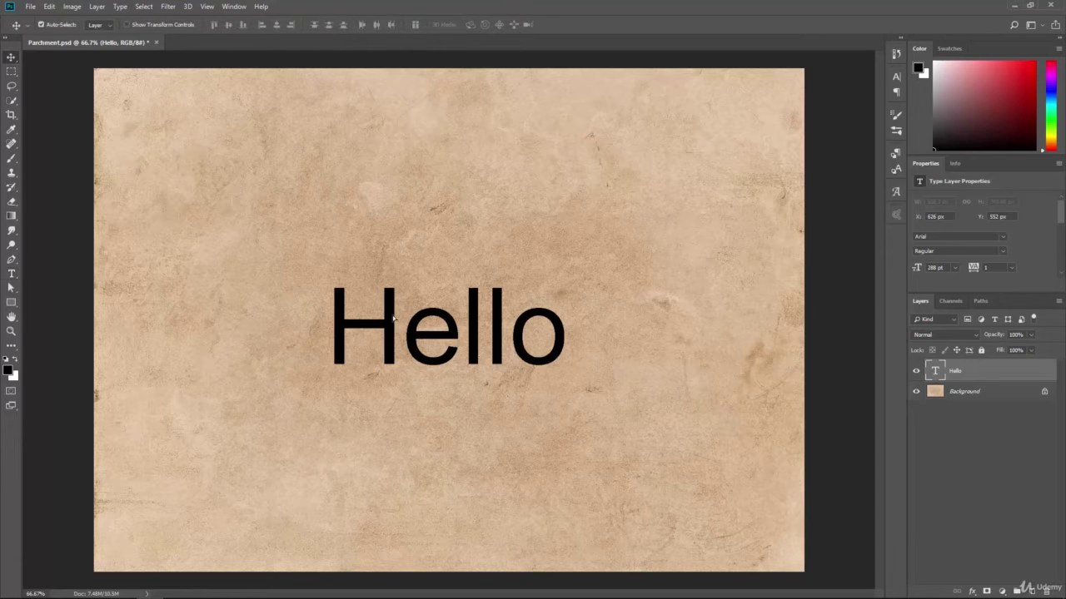
pyautogui.moveTo(392, 318)
pyautogui.mouseDown()
pyautogui.moveTo(390, 343)
pyautogui.moveTo(396, 280)
pyautogui.moveTo(392, 317)
pyautogui.mouseUp()
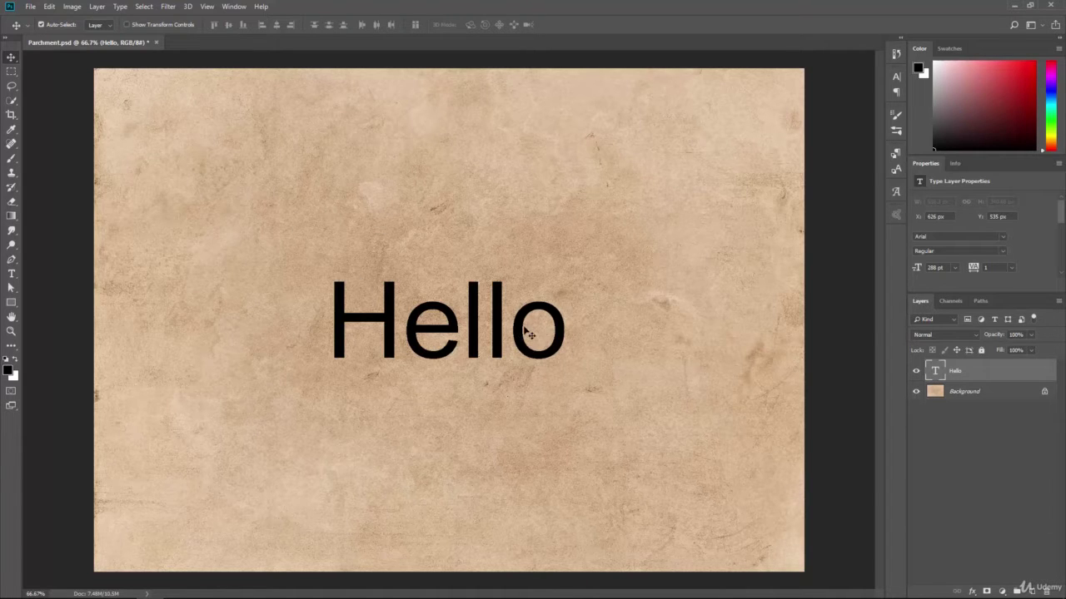
# Scroll the font family list to preview fonts on Hello, then launch Add fonts from Typekit.
pyautogui.click(11, 273)
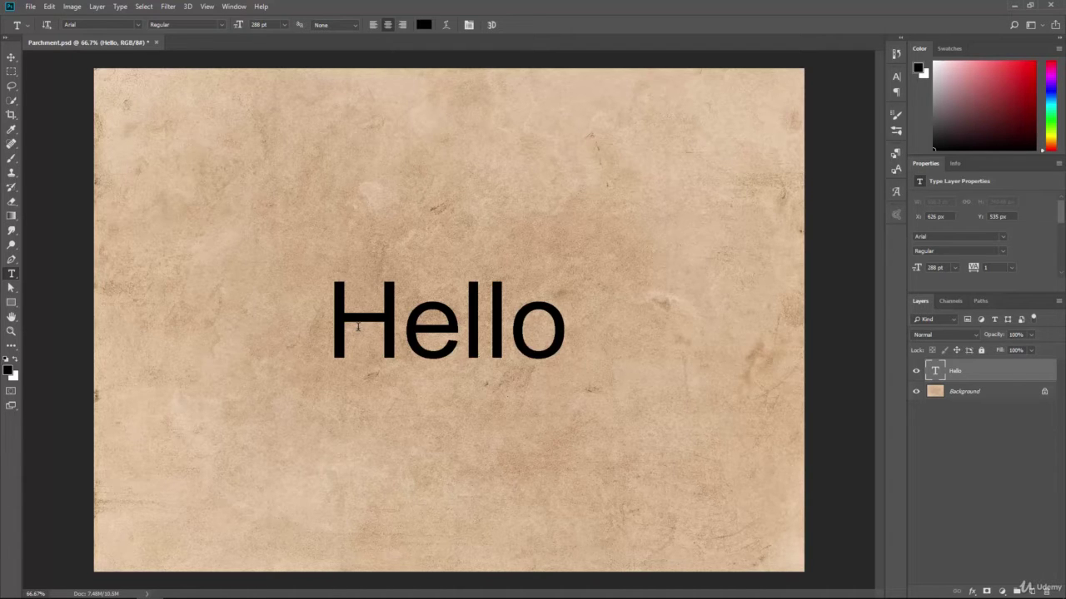
pyautogui.click(139, 27)
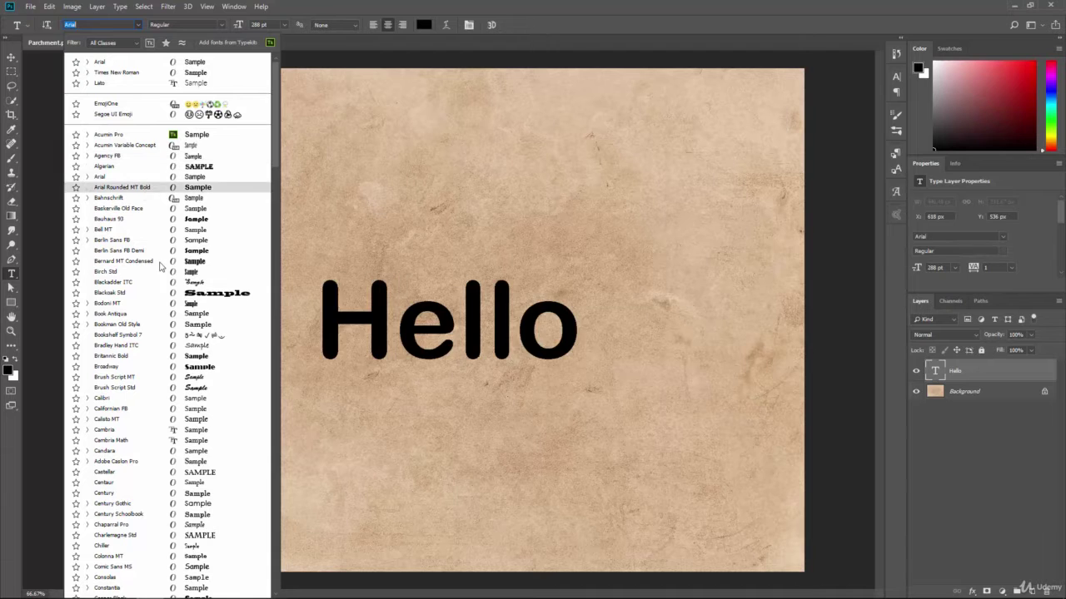
pyautogui.scroll(-5, 162, 346)
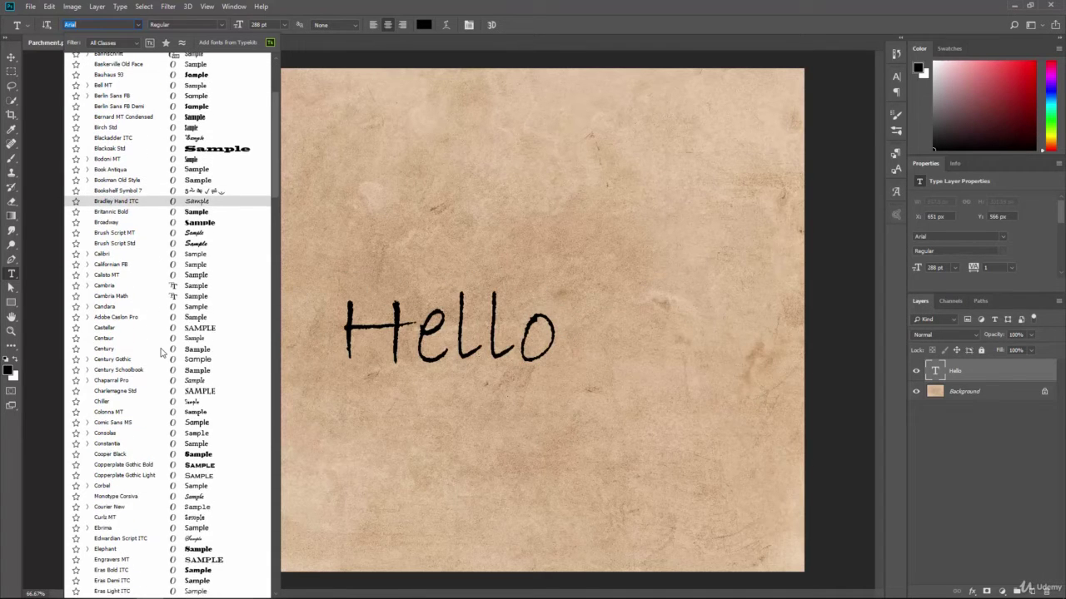
pyautogui.scroll(-1, 162, 352)
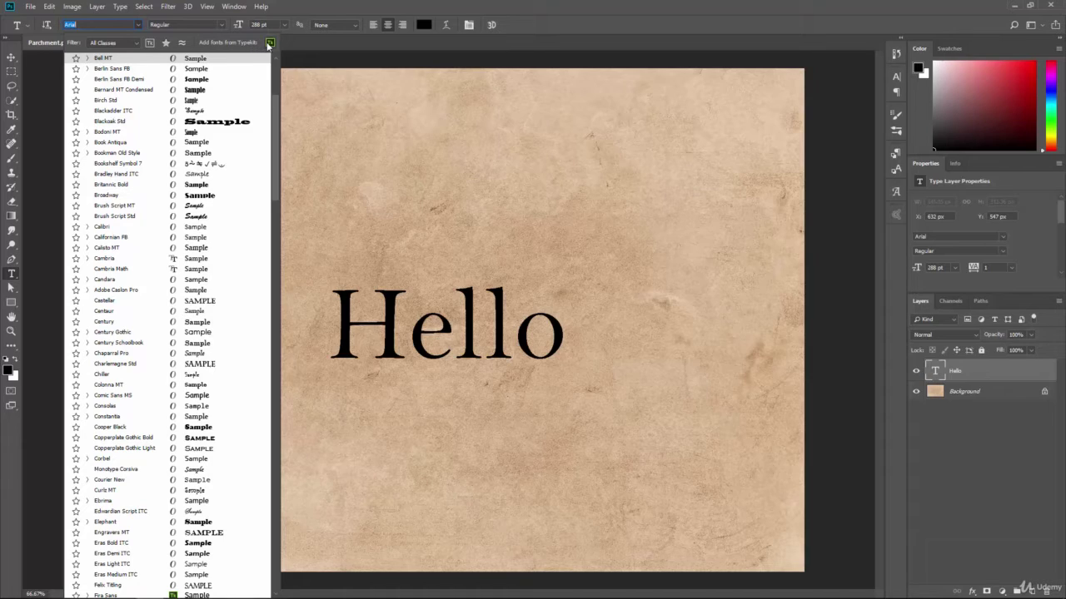
pyautogui.click(269, 42)
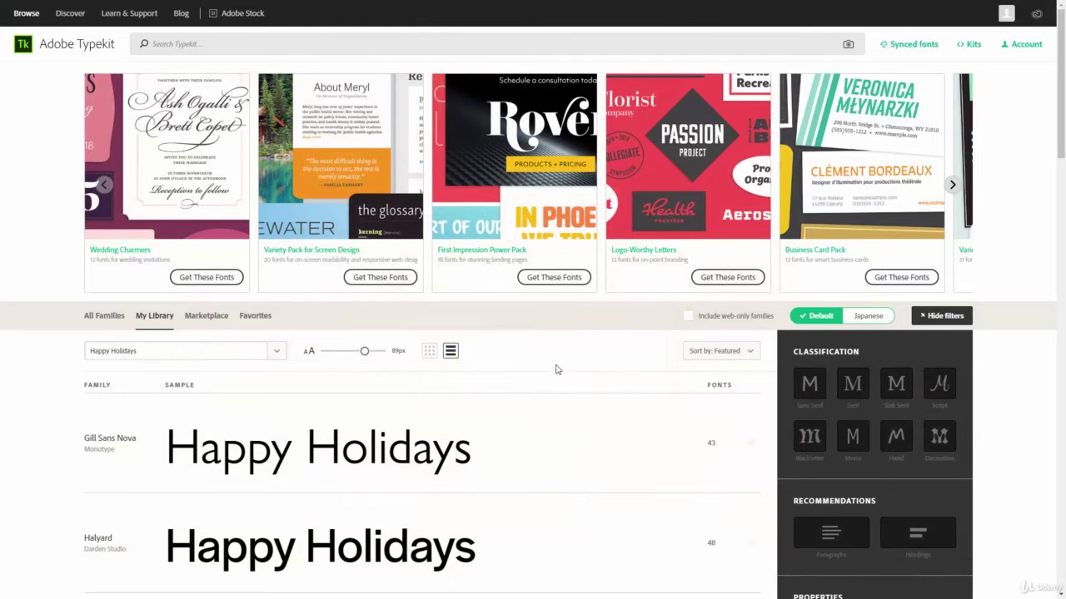
# Filter the Typekit library to Serif font families.
pyautogui.scroll(-1, 565, 366)
pyautogui.scroll(1, 566, 368)
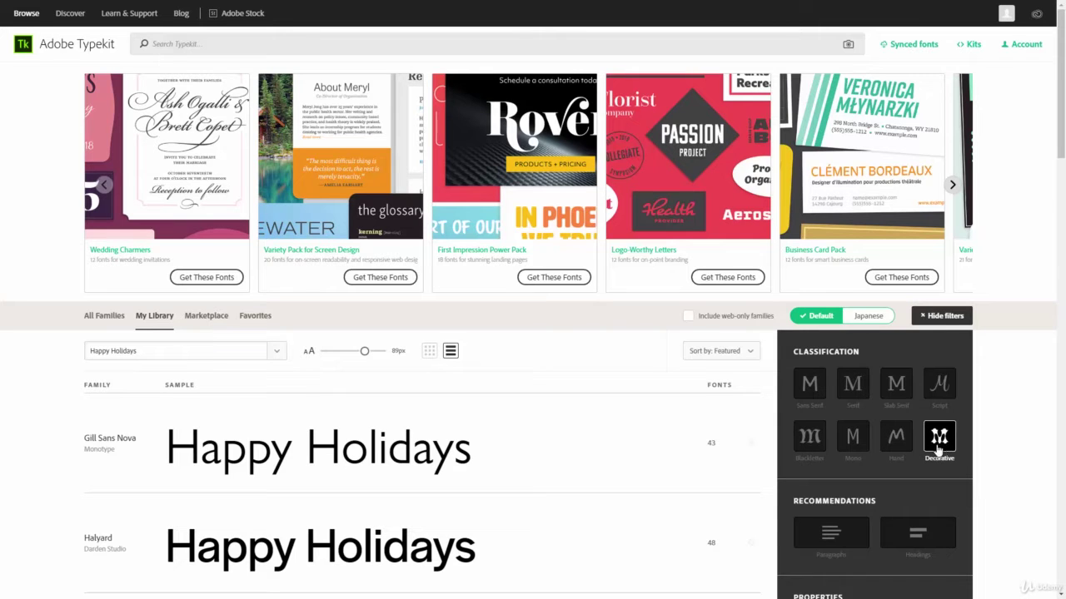
pyautogui.click(852, 385)
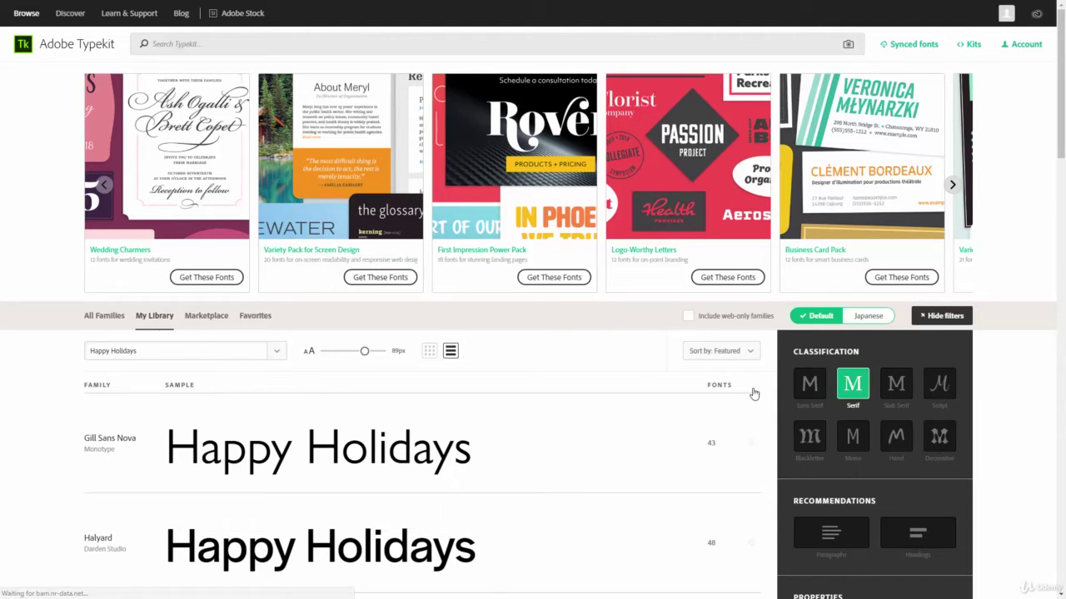
pyautogui.scroll(-3, 597, 377)
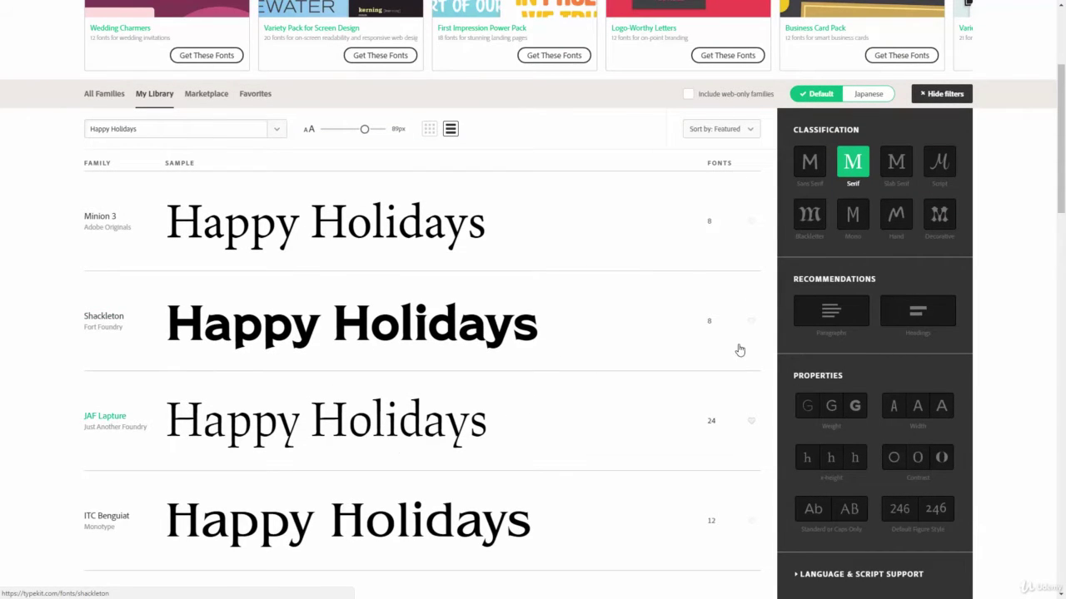
# Switch the Classification filter to Hand and browse the handwritten families.
pyautogui.click(894, 218)
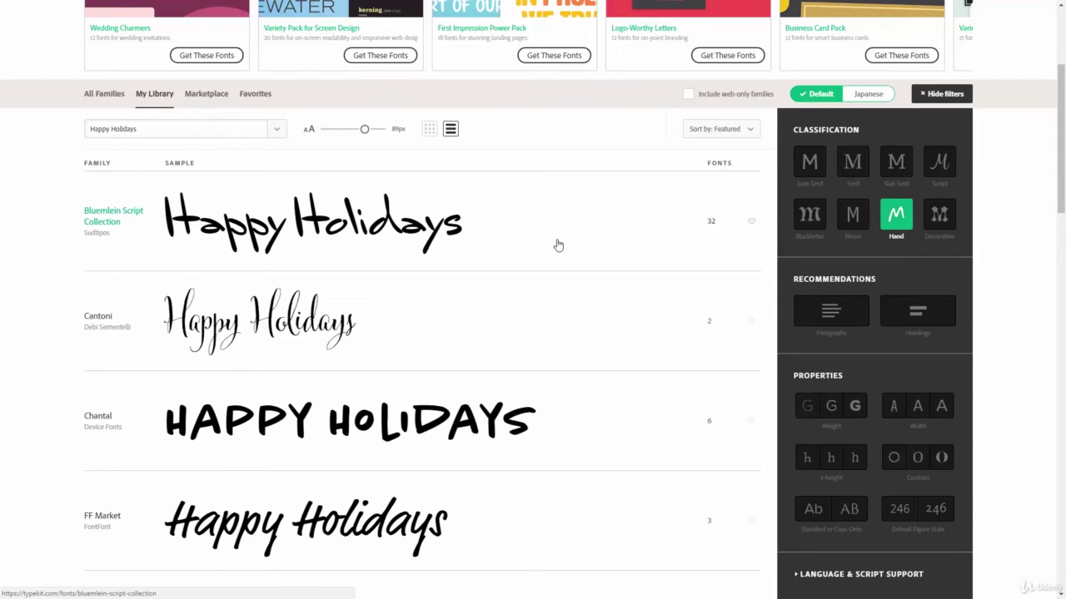
pyautogui.scroll(-7, 558, 245)
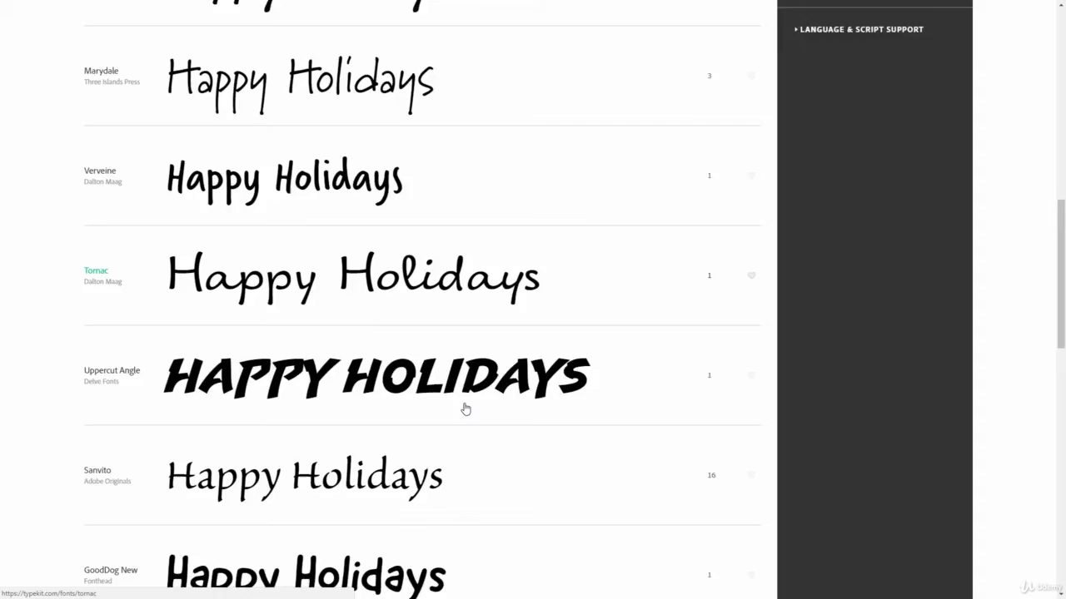
pyautogui.scroll(-3, 466, 409)
pyautogui.scroll(7, 466, 408)
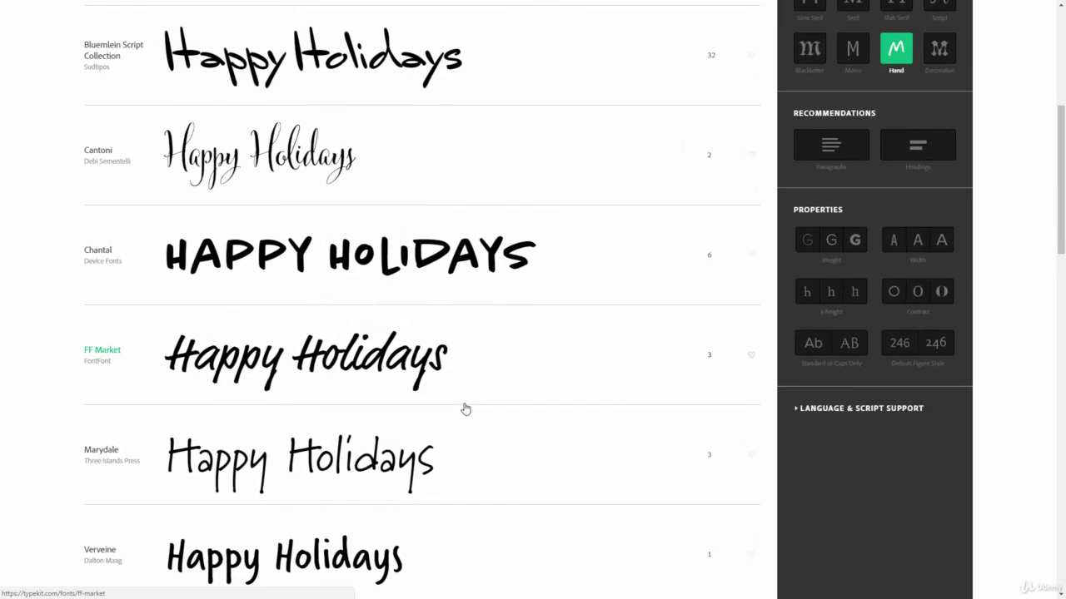
pyautogui.scroll(5, 466, 408)
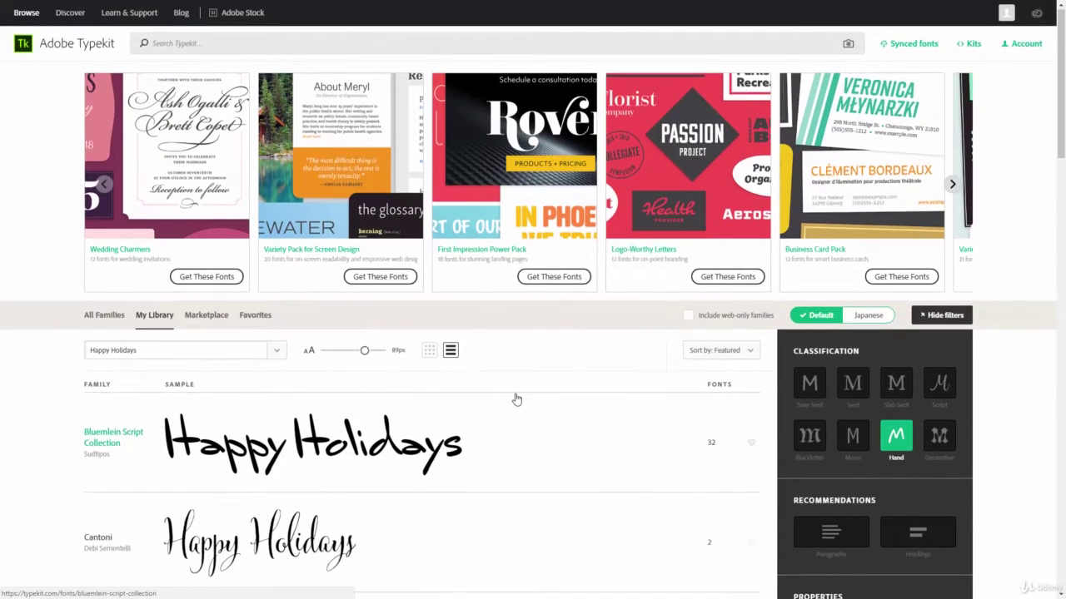
pyautogui.scroll(-2, 516, 399)
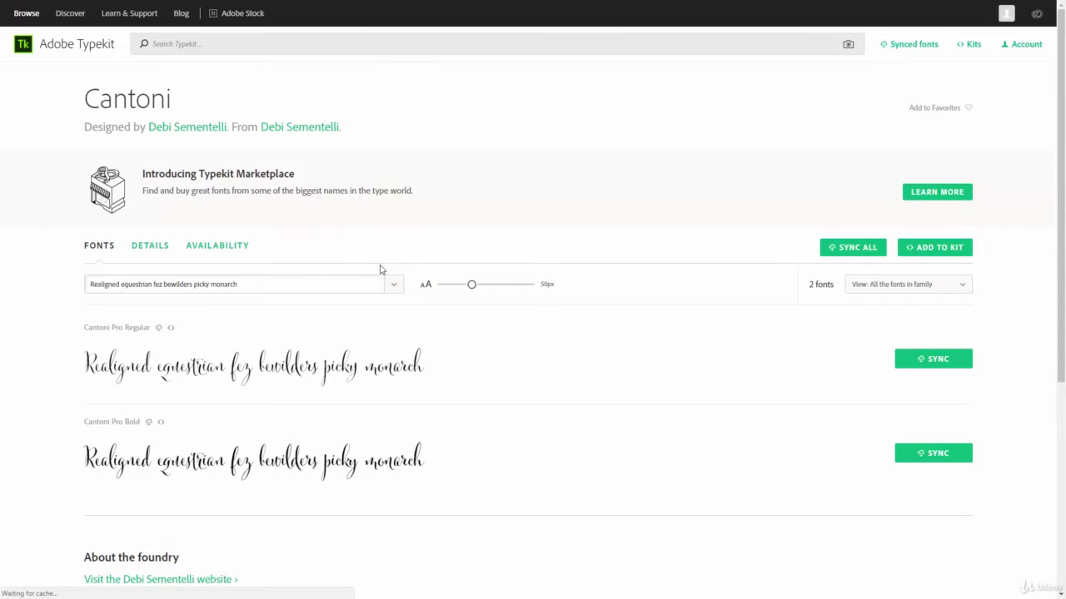
# Scroll the Cantoni family page listing Cantoni Pro Regular and Bold.
pyautogui.scroll(-2, 550, 317)
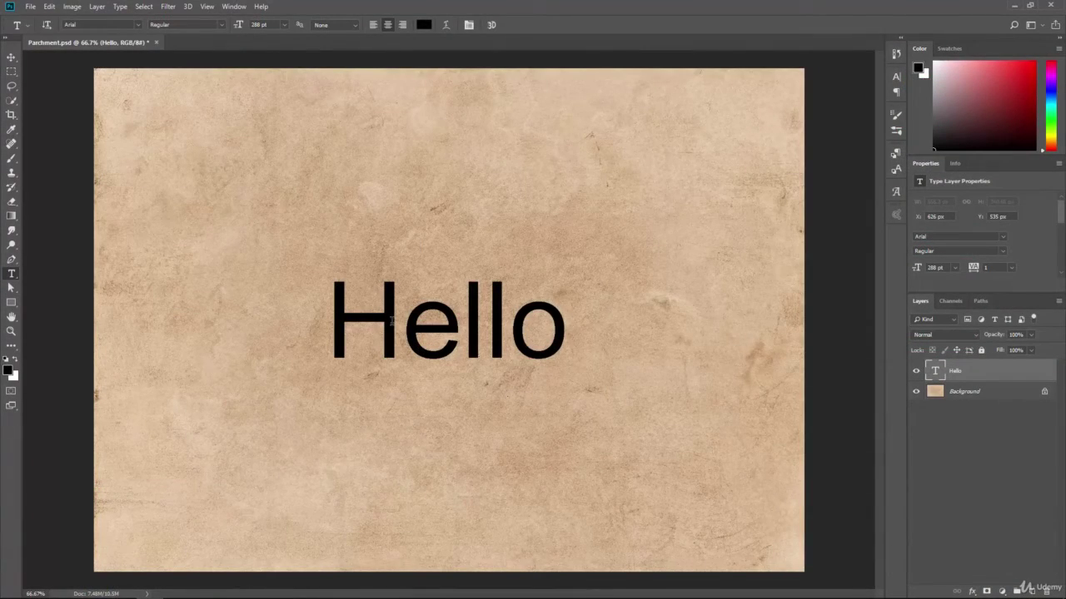
# Try the Narrow and Italic Arial styles on Hello, finally settling on Arial Regular.
pyautogui.click(140, 25)
pyautogui.click(222, 25)
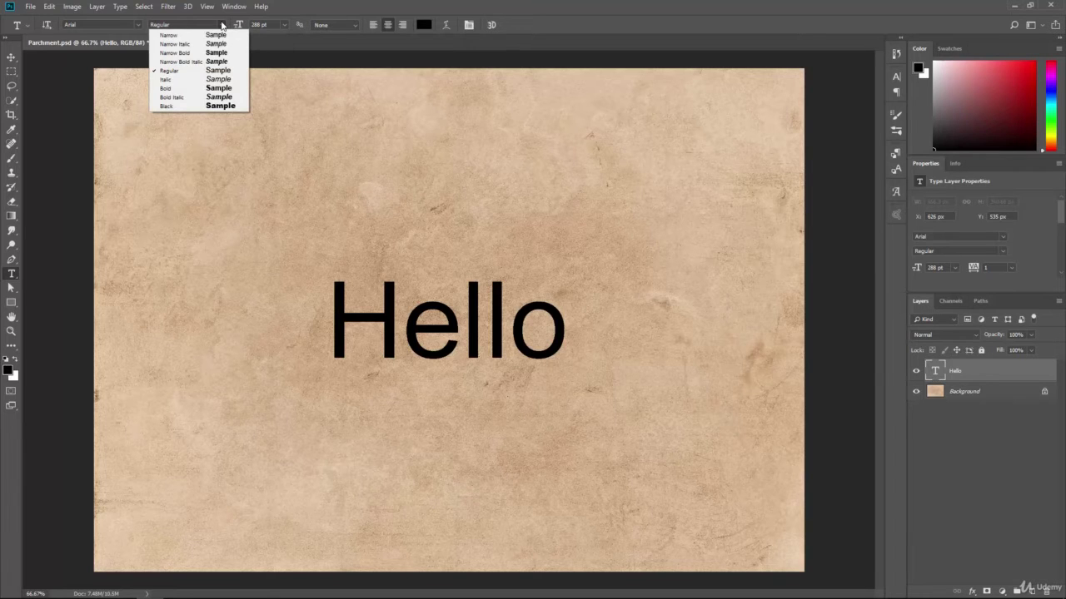
pyautogui.click(203, 34)
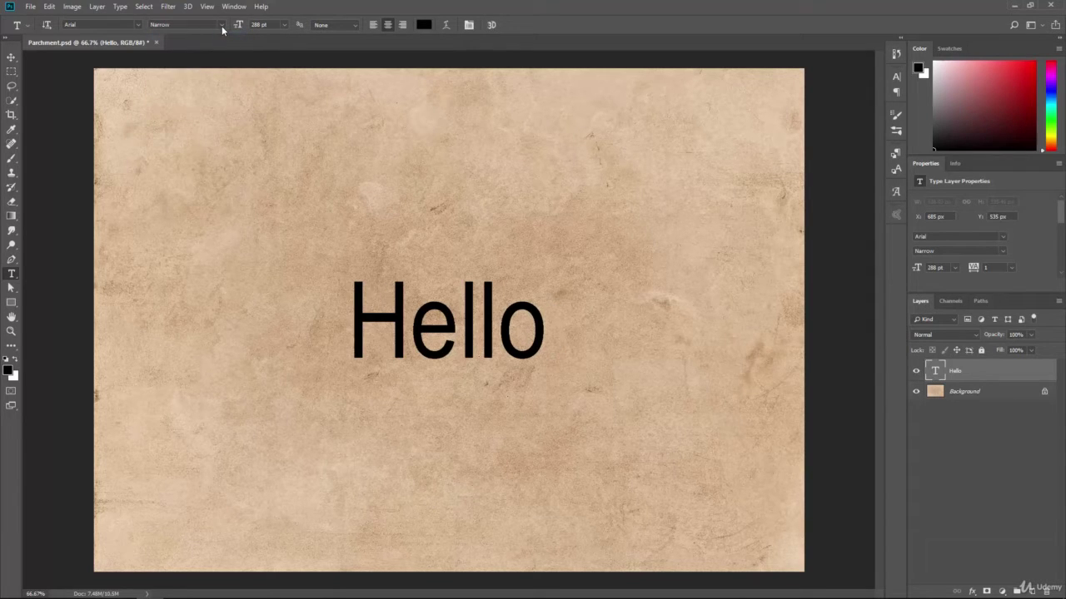
pyautogui.click(221, 26)
pyautogui.click(212, 70)
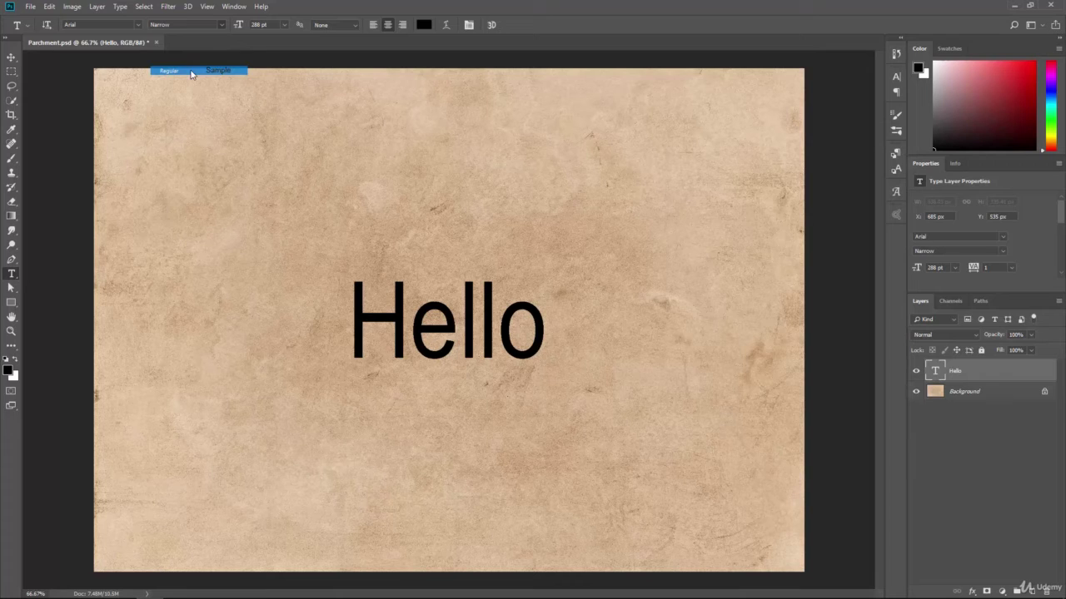
pyautogui.click(221, 25)
pyautogui.click(196, 81)
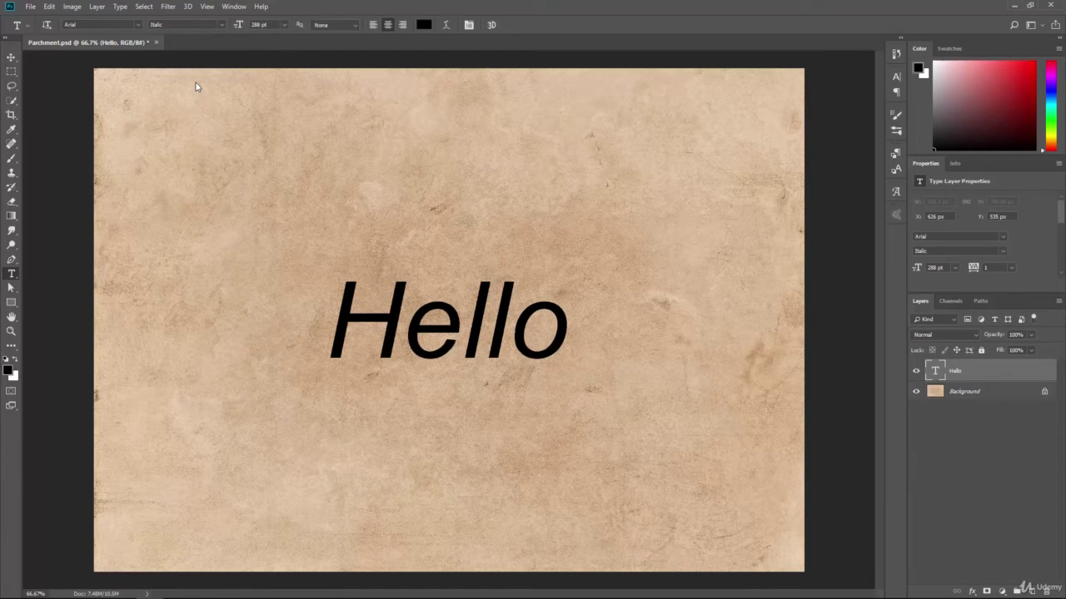
pyautogui.click(222, 26)
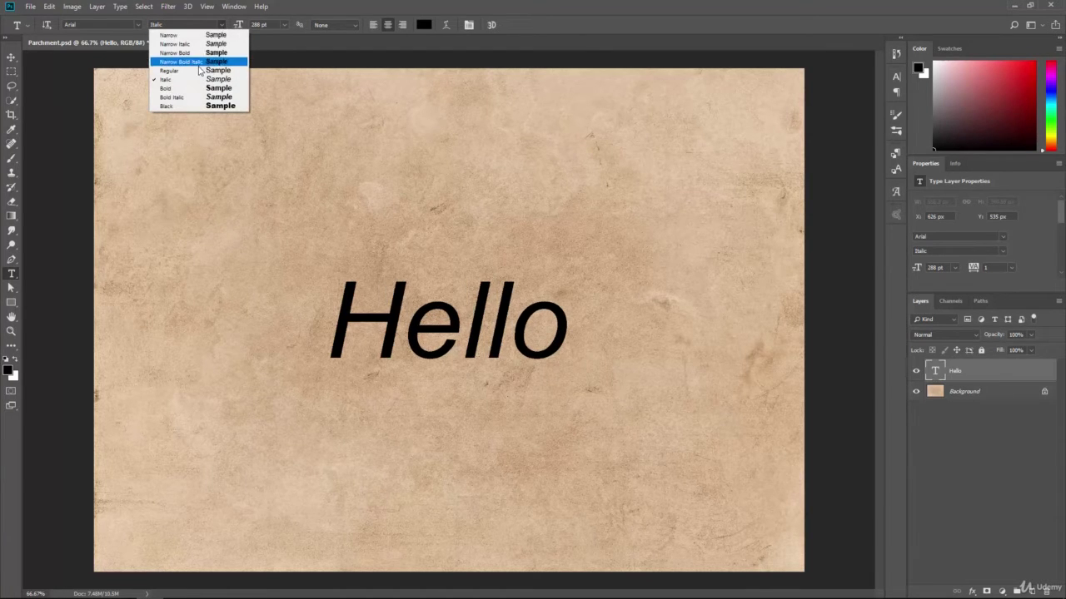
pyautogui.click(208, 70)
pyautogui.click(139, 25)
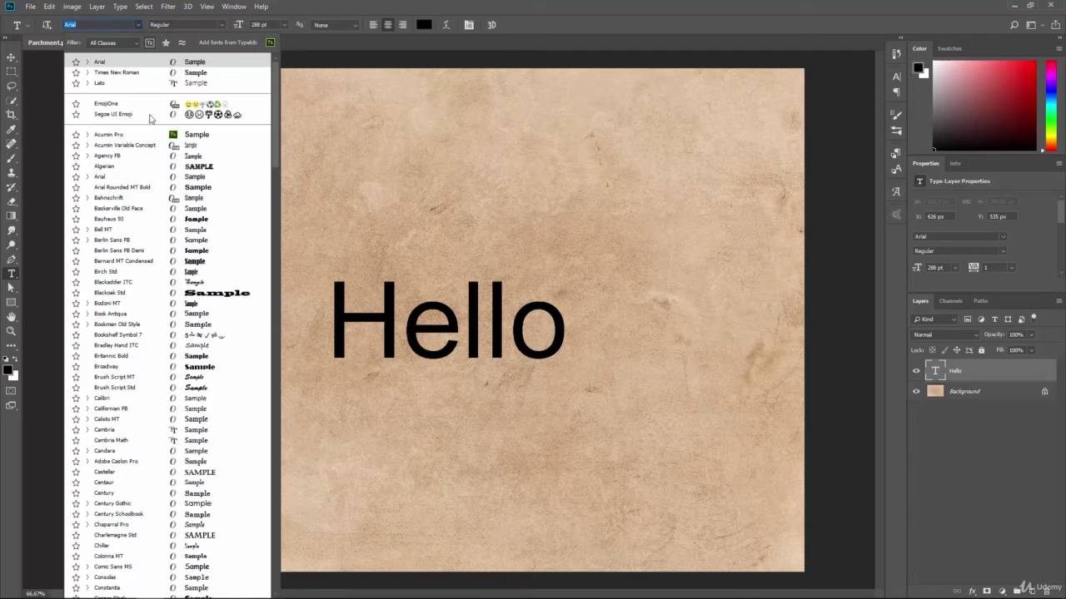
pyautogui.press('Escape')
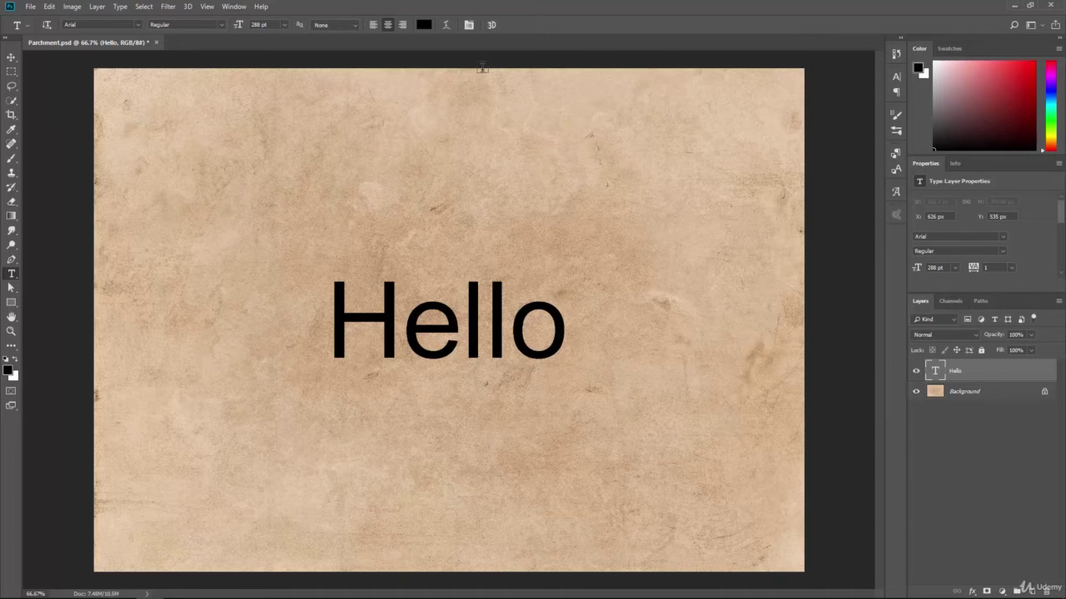
# Show the Character panel, confirming Arial Regular 288 pt, Auto leading and 0 tracking.
pyautogui.click(469, 25)
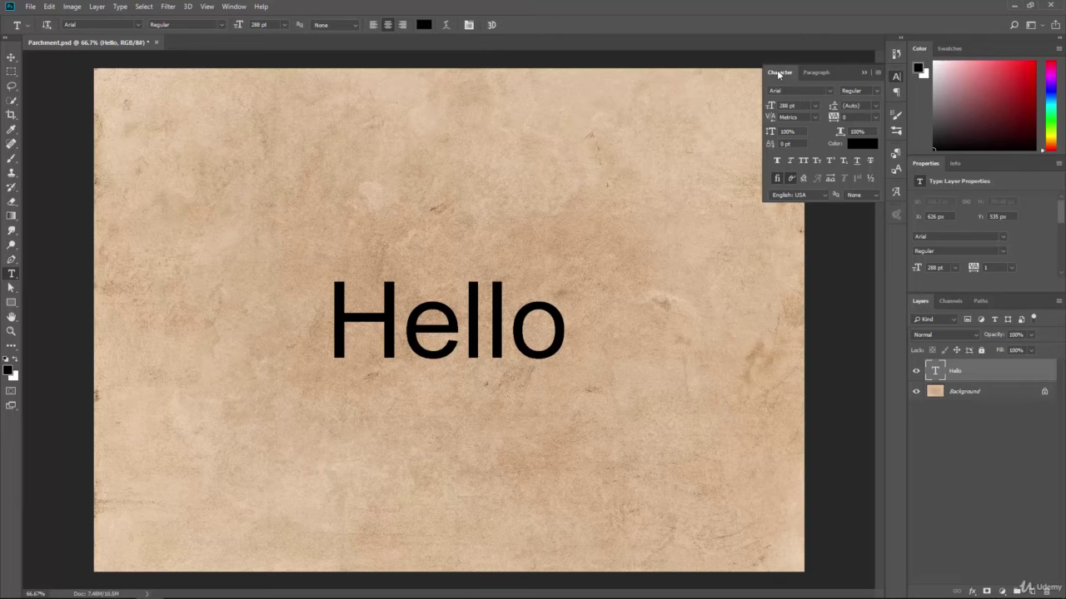
pyautogui.click(232, 7)
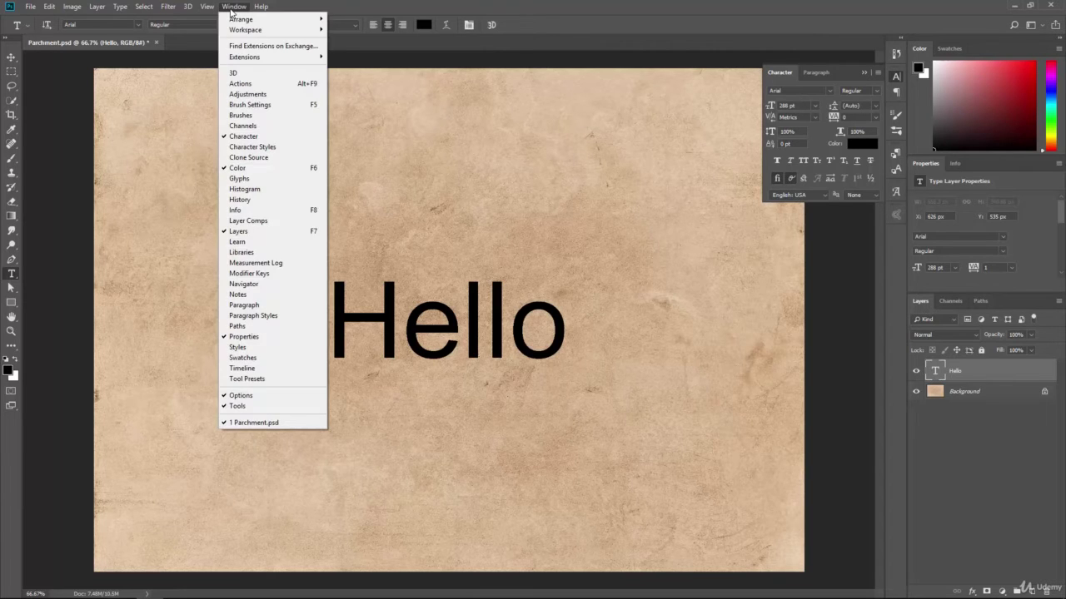
pyautogui.click(391, 5)
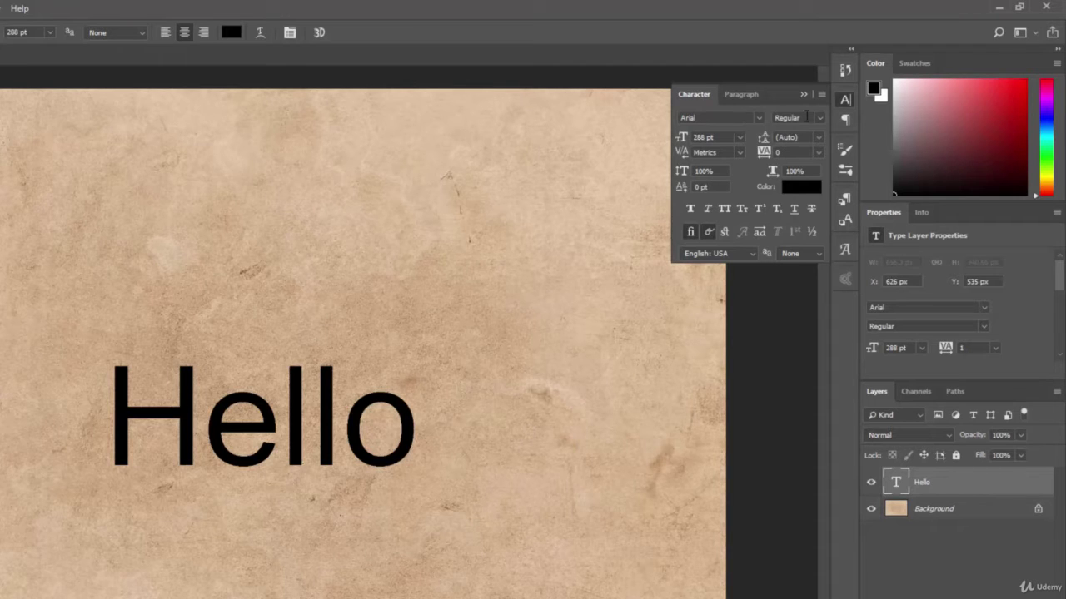
pyautogui.click(819, 119)
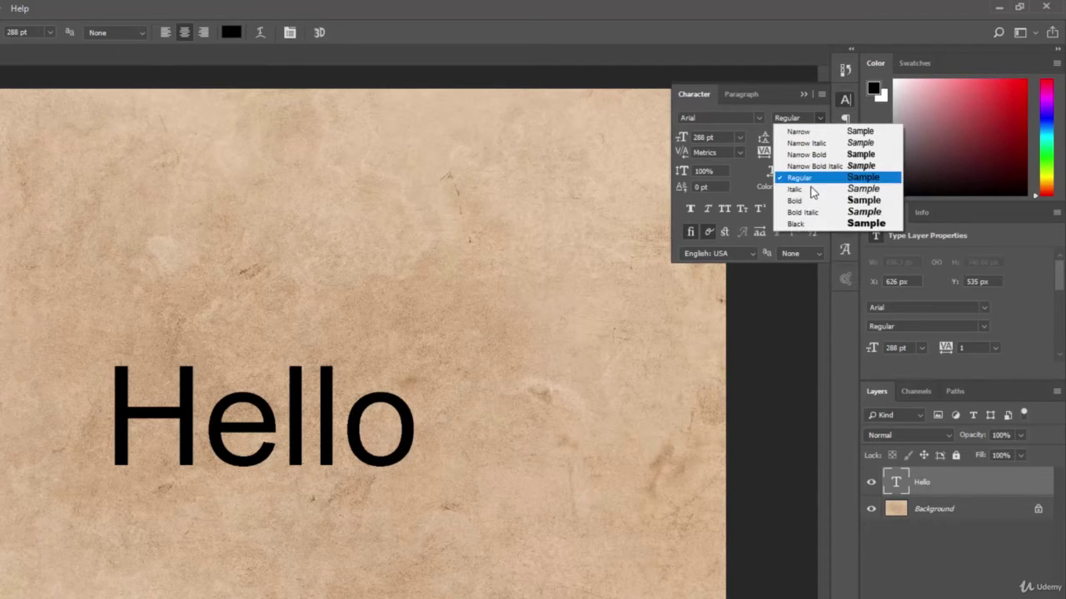
pyautogui.click(824, 122)
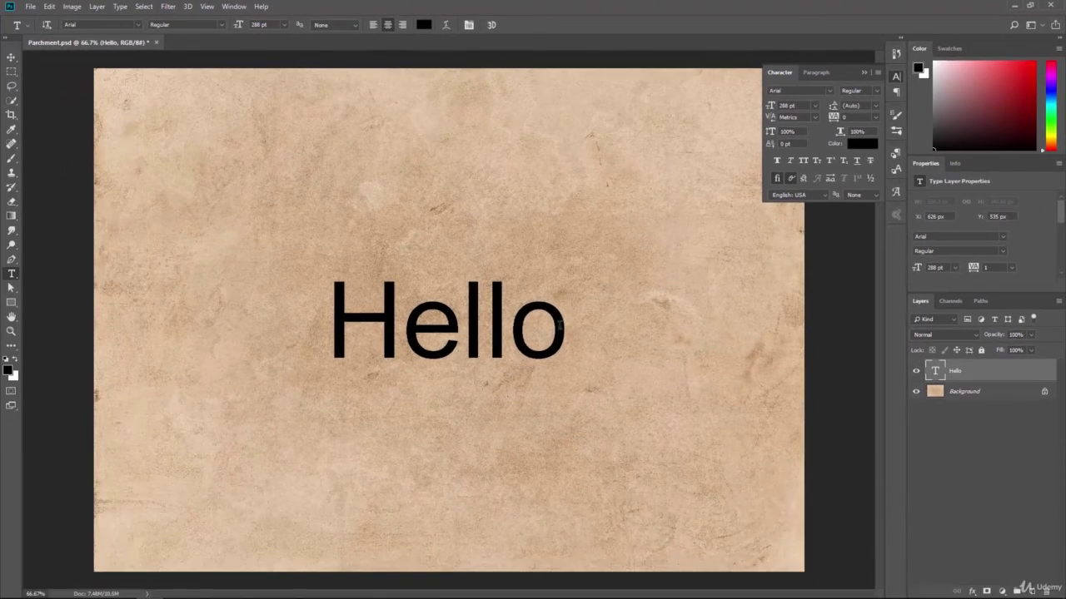
# Type 'How are you?' on a new line under Hello and move the text upward.
pyautogui.click(532, 336)
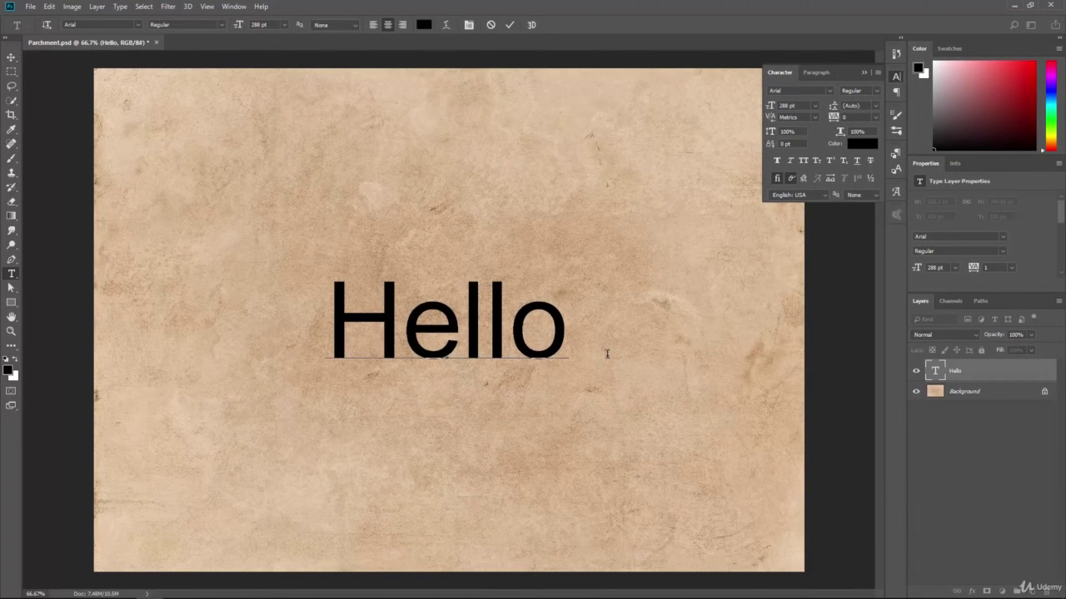
pyautogui.click(607, 354)
pyautogui.press('Return')
pyautogui.write('H')
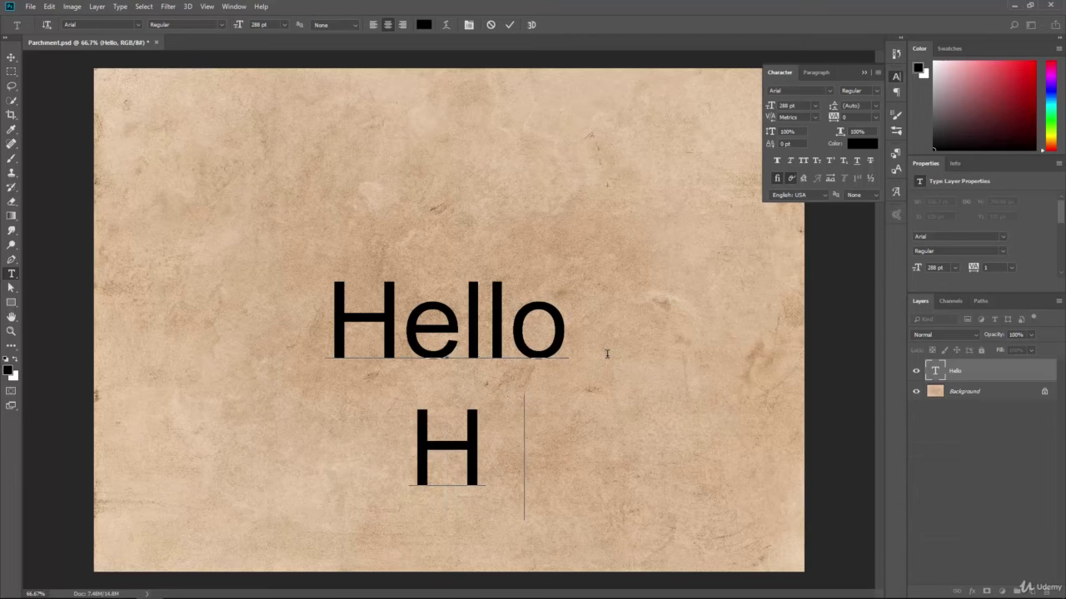
pyautogui.write('ow are')
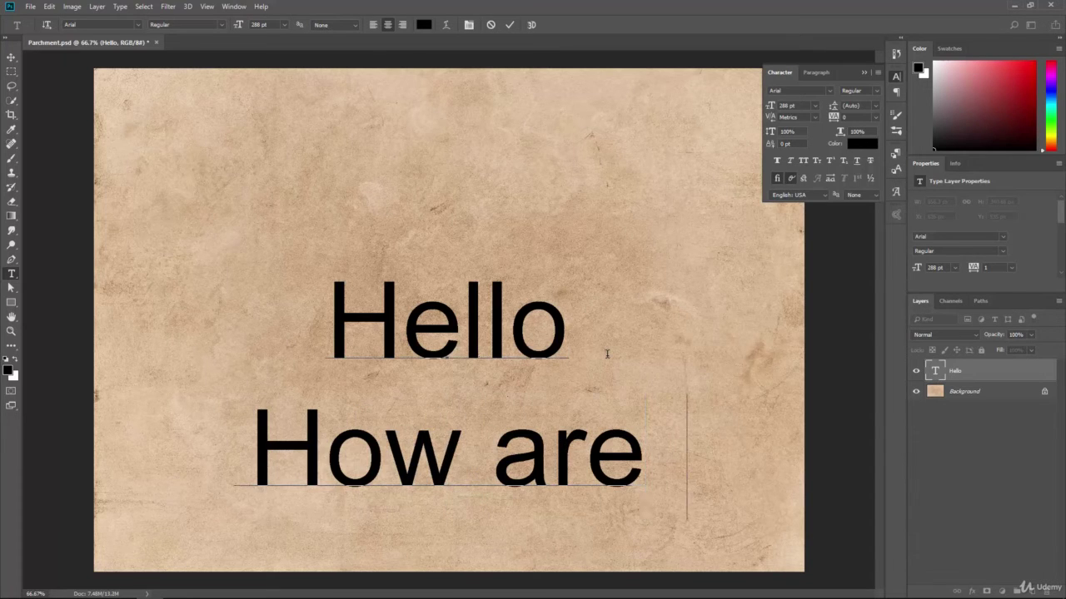
pyautogui.write(' you?')
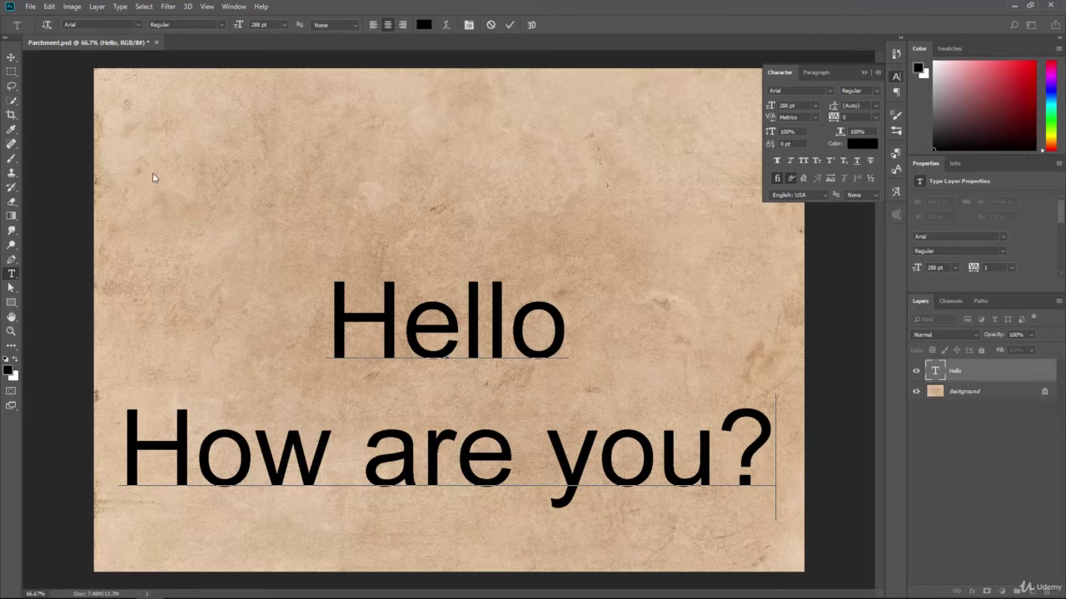
pyautogui.click(11, 57)
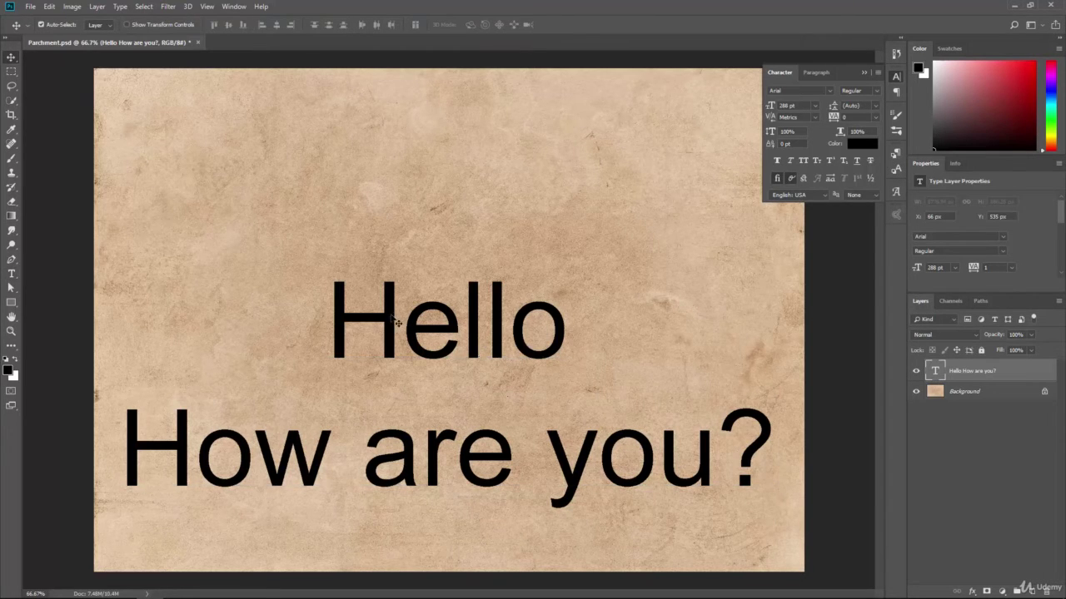
pyautogui.moveTo(394, 318); pyautogui.dragTo(393, 246)
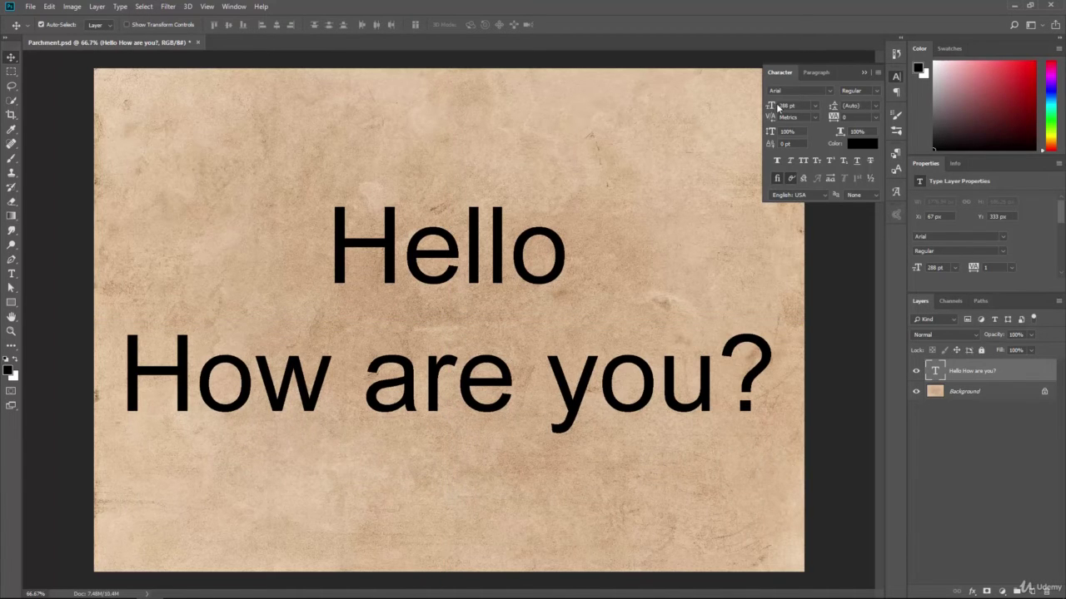
# Set the font size to 200 pt, then to 300 pt, in the Character panel.
pyautogui.click(816, 105)
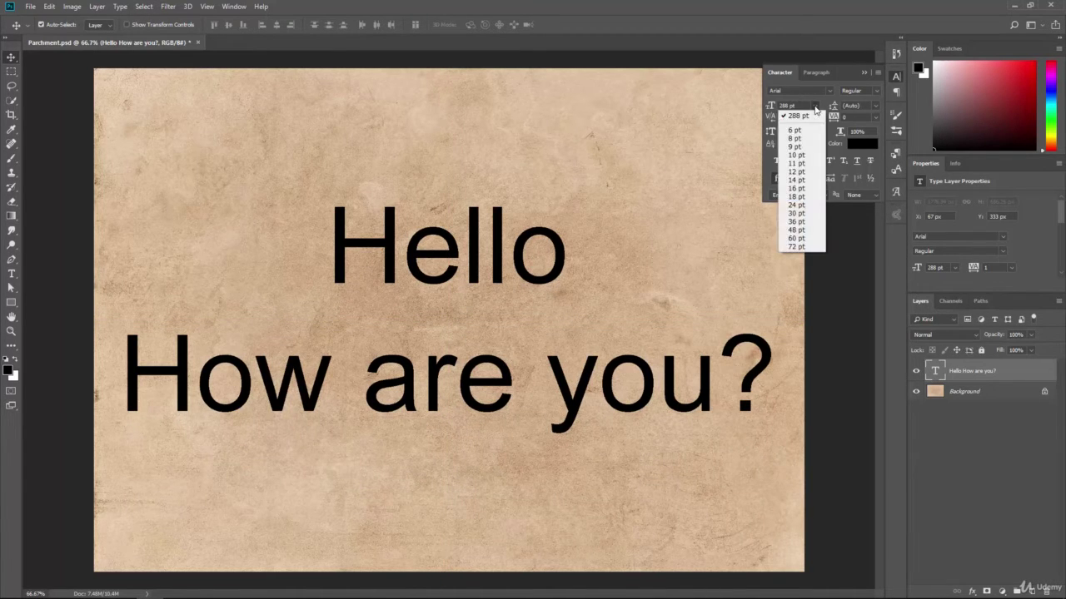
pyautogui.click(816, 106)
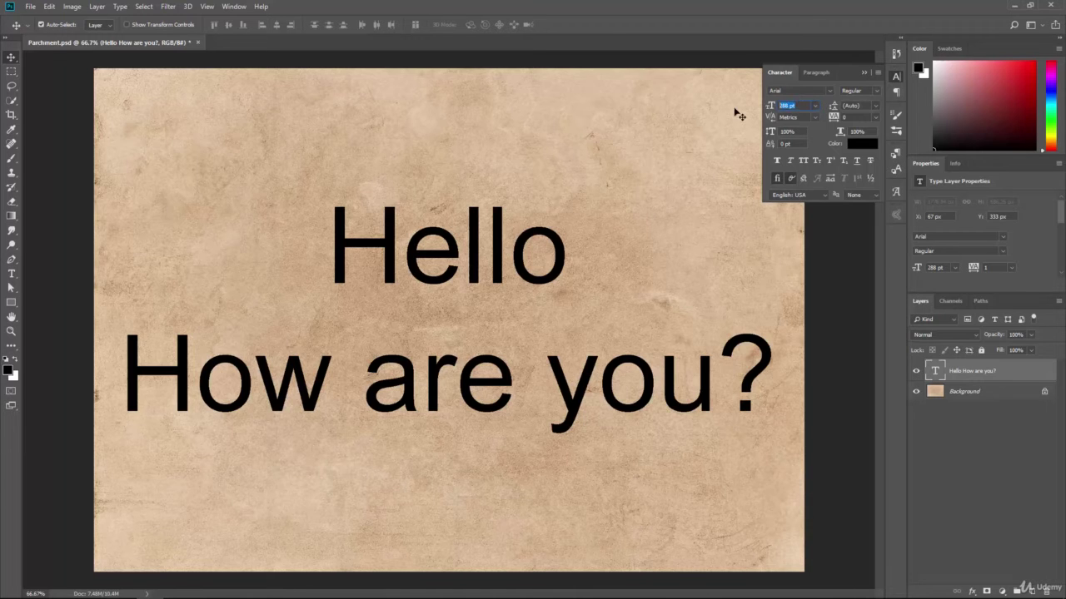
pyautogui.write('200')
pyautogui.press('Return')
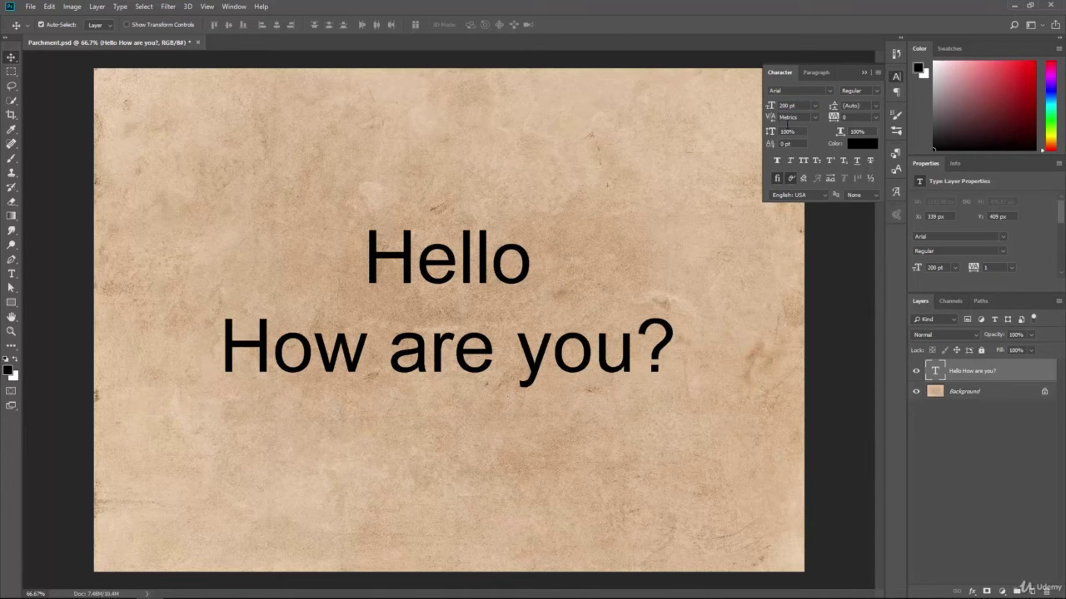
pyautogui.write('300')
pyautogui.press('Return')
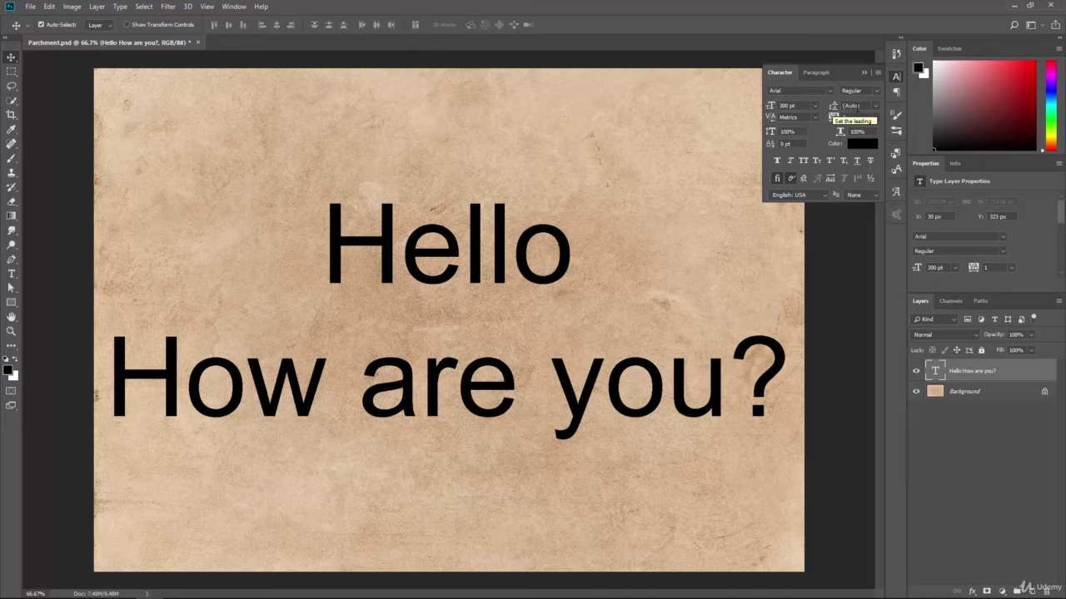
# Try leading presets of 6, 11, 30 and 72 pt, then 200 pt.
pyautogui.click(875, 106)
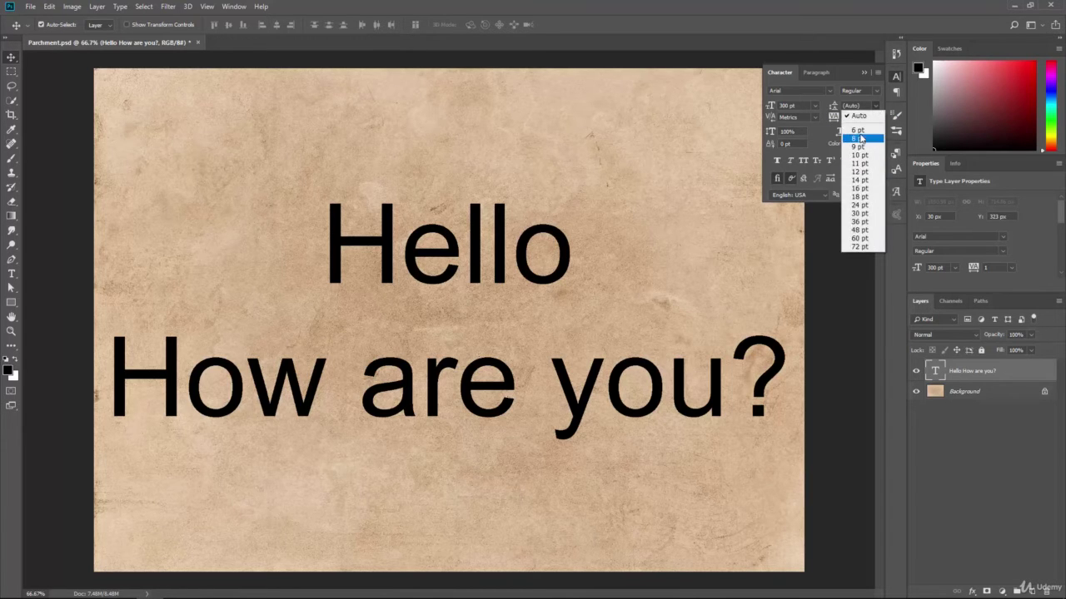
pyautogui.click(858, 130)
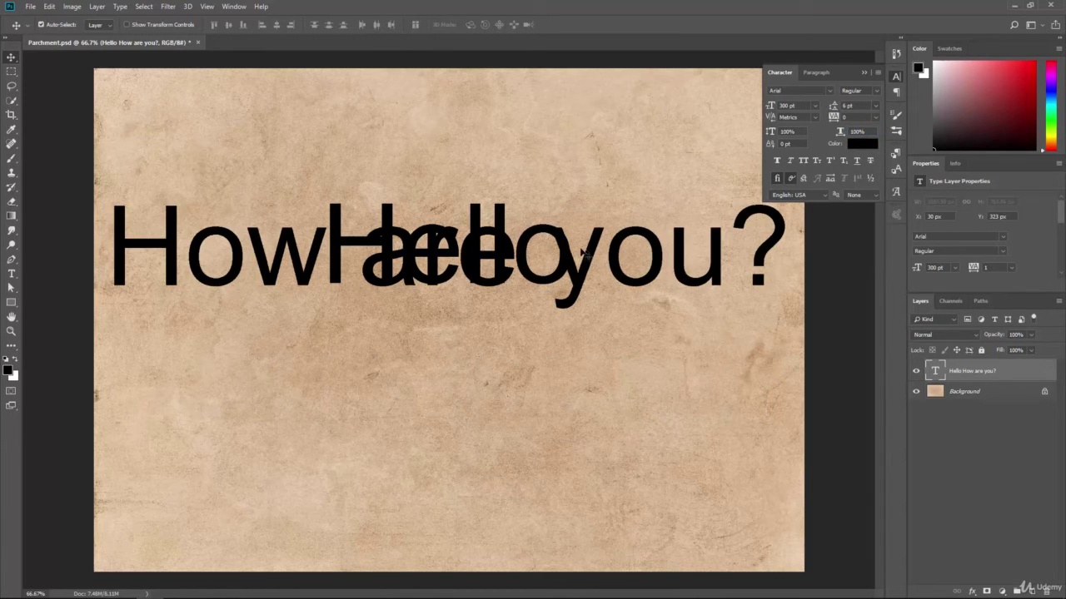
pyautogui.click(875, 105)
pyautogui.click(857, 174)
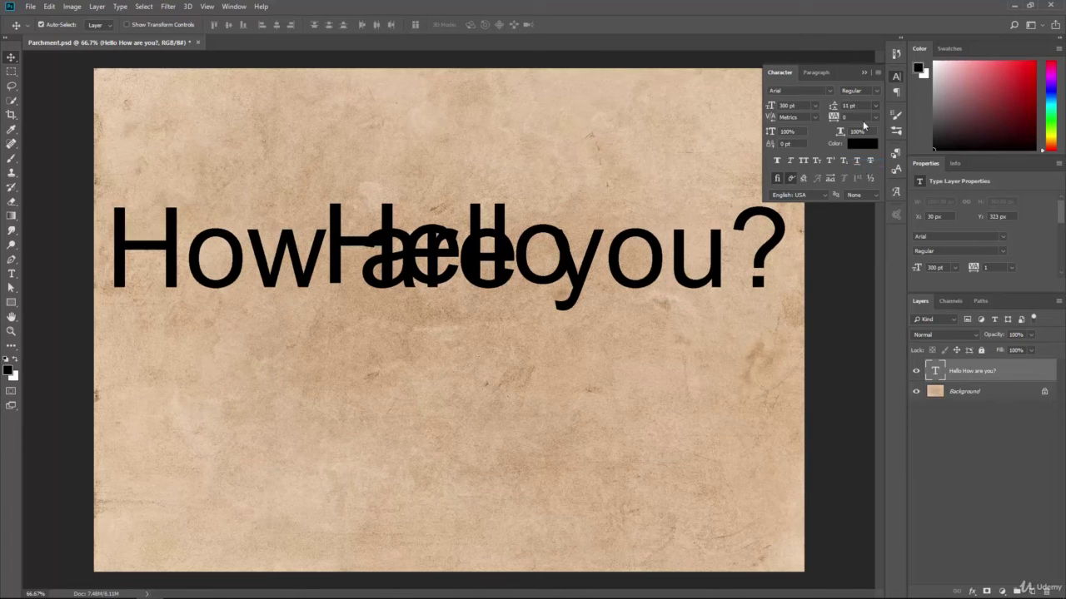
pyautogui.click(875, 106)
pyautogui.click(846, 210)
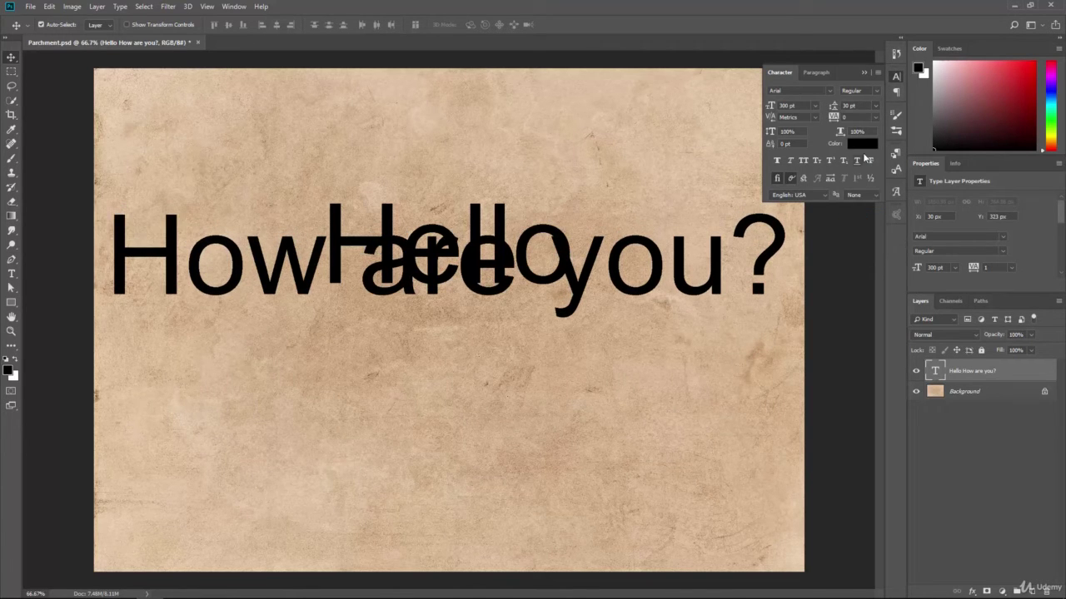
pyautogui.click(875, 106)
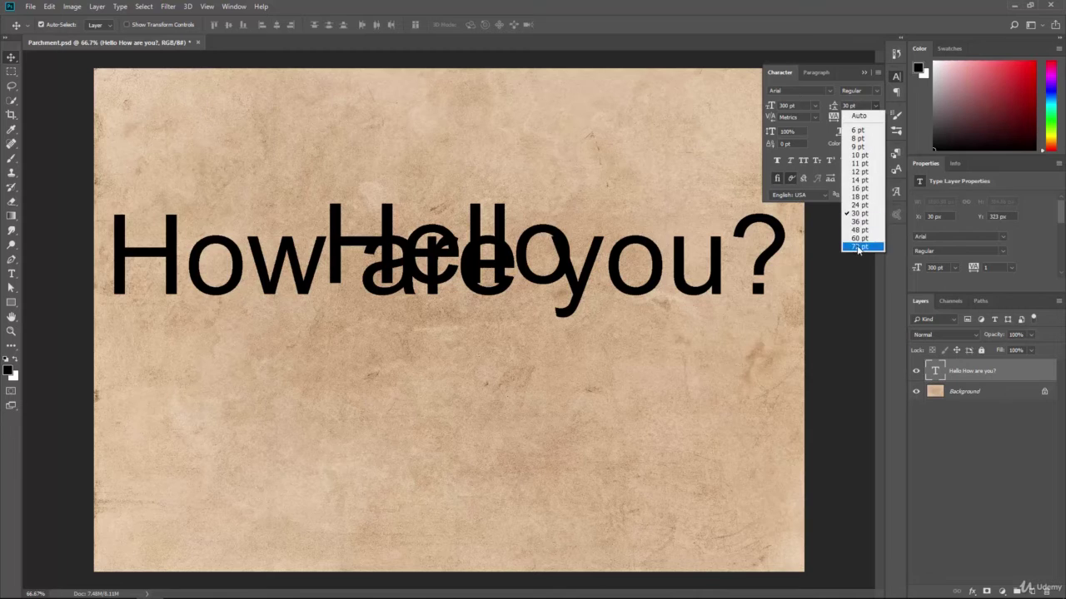
pyautogui.click(857, 247)
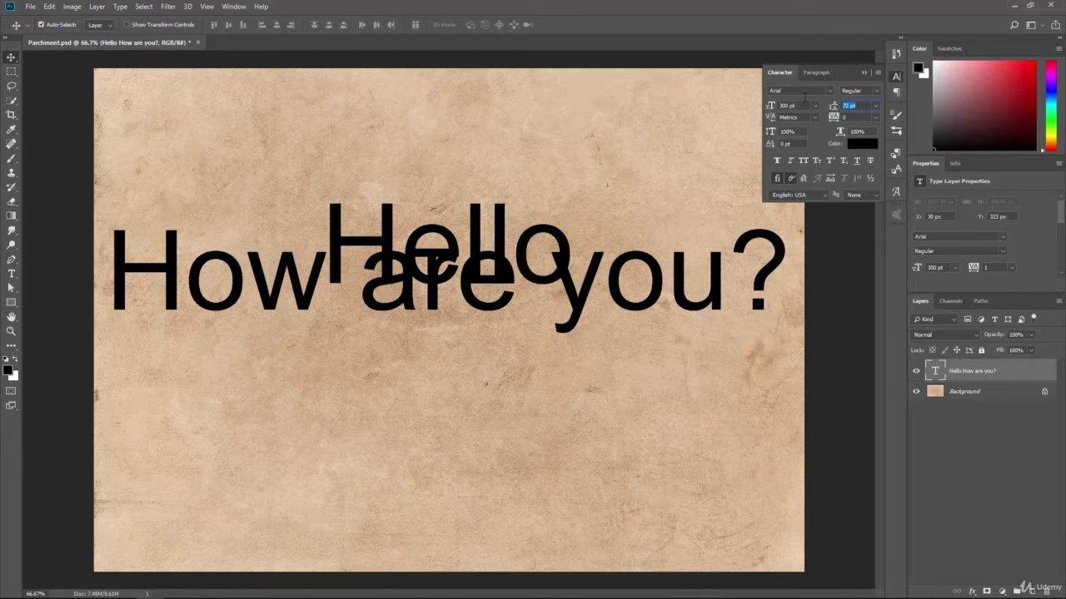
pyautogui.write('0')
pyautogui.press('Return')
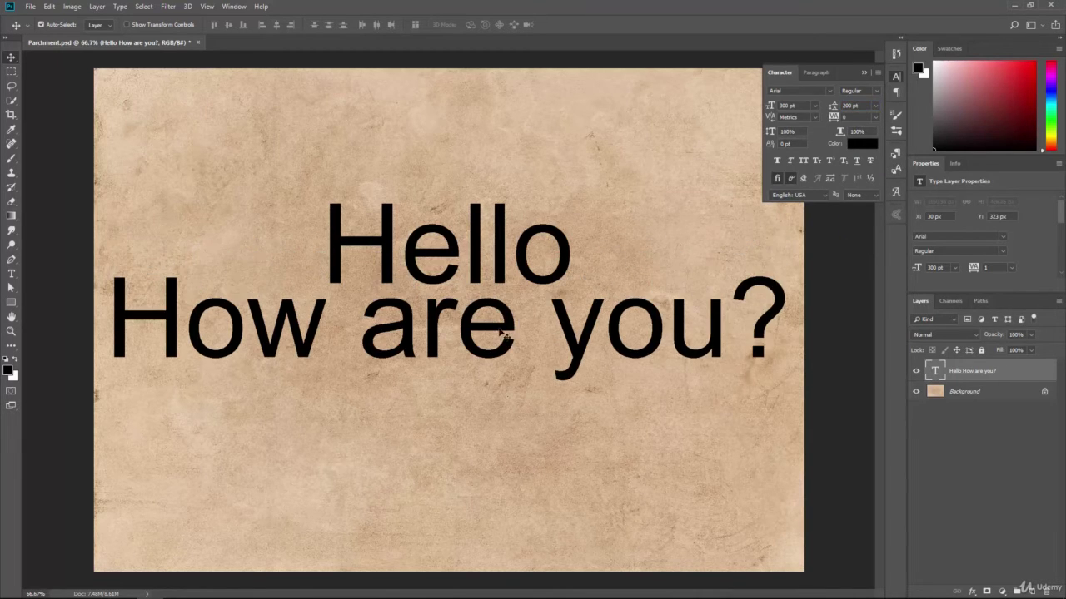
# Adjust leading through 180 and 150 pt, clear the invalid-entry error, and set 300 pt.
pyautogui.click(858, 106)
pyautogui.write('180')
pyautogui.press('Return')
pyautogui.click(849, 105)
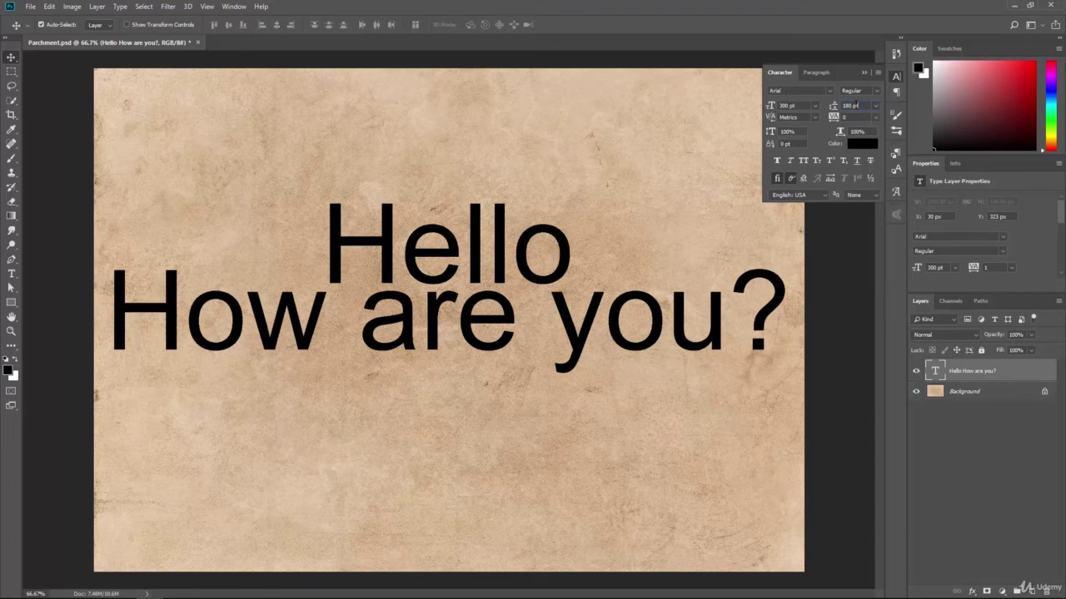
pyautogui.write('150')
pyautogui.press('Return')
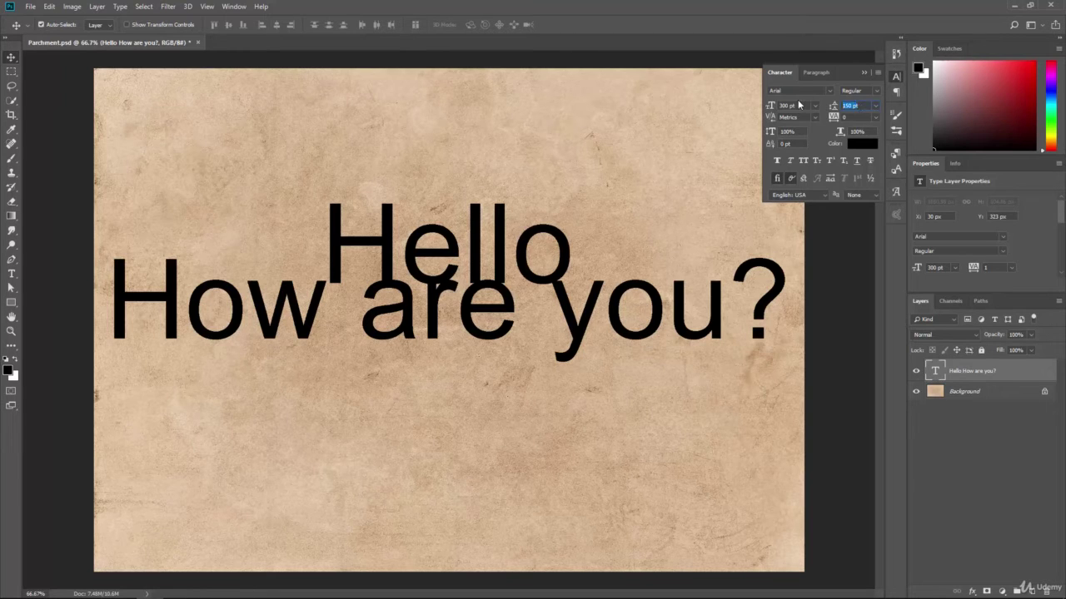
pyautogui.write('00')
pyautogui.press('Return')
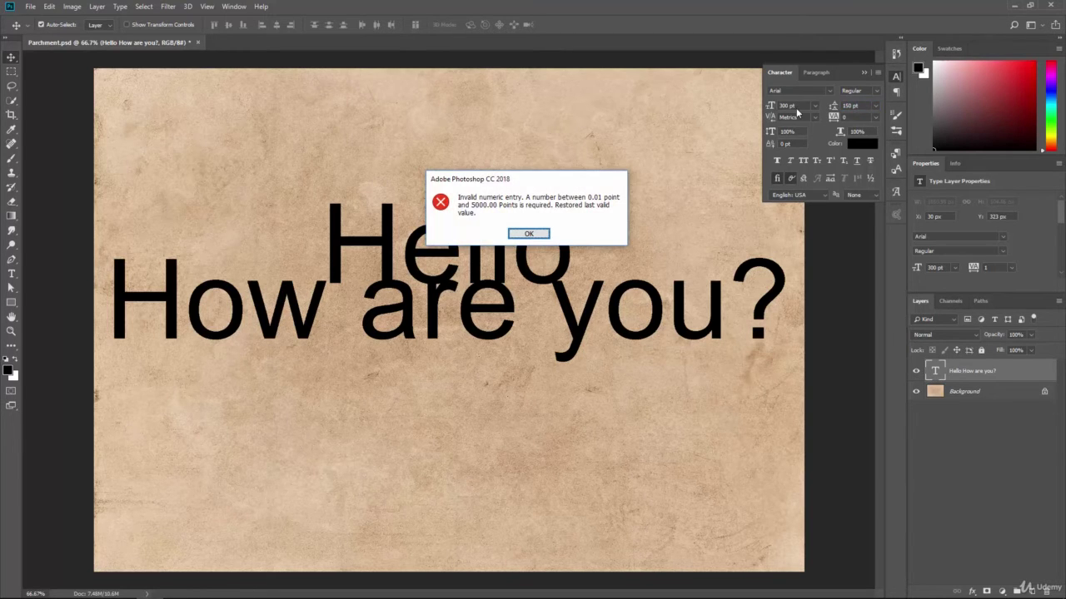
pyautogui.click(529, 234)
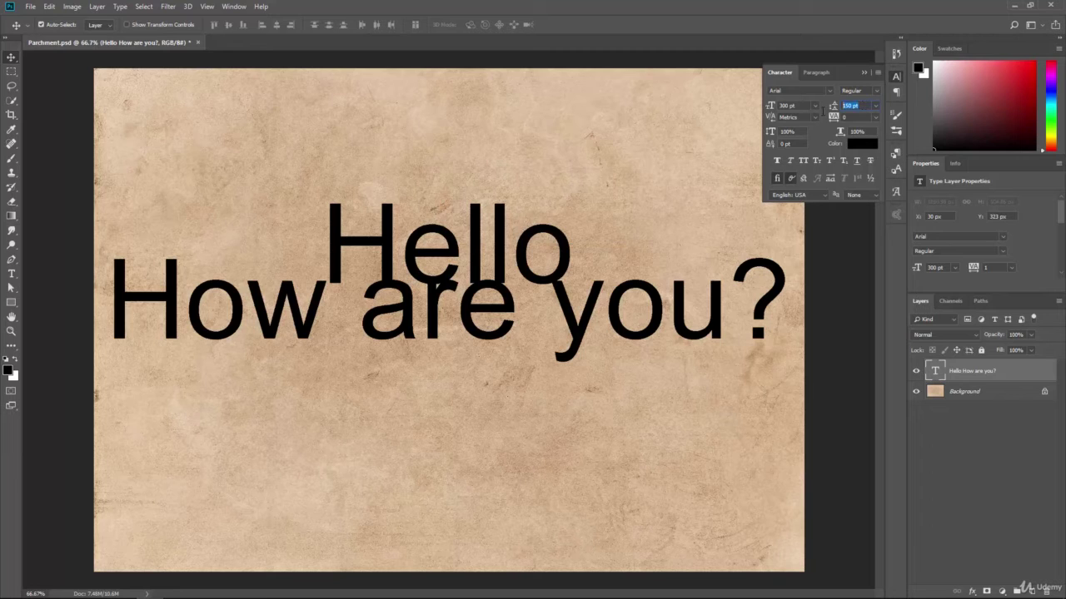
pyautogui.write('300')
pyautogui.press('Return')
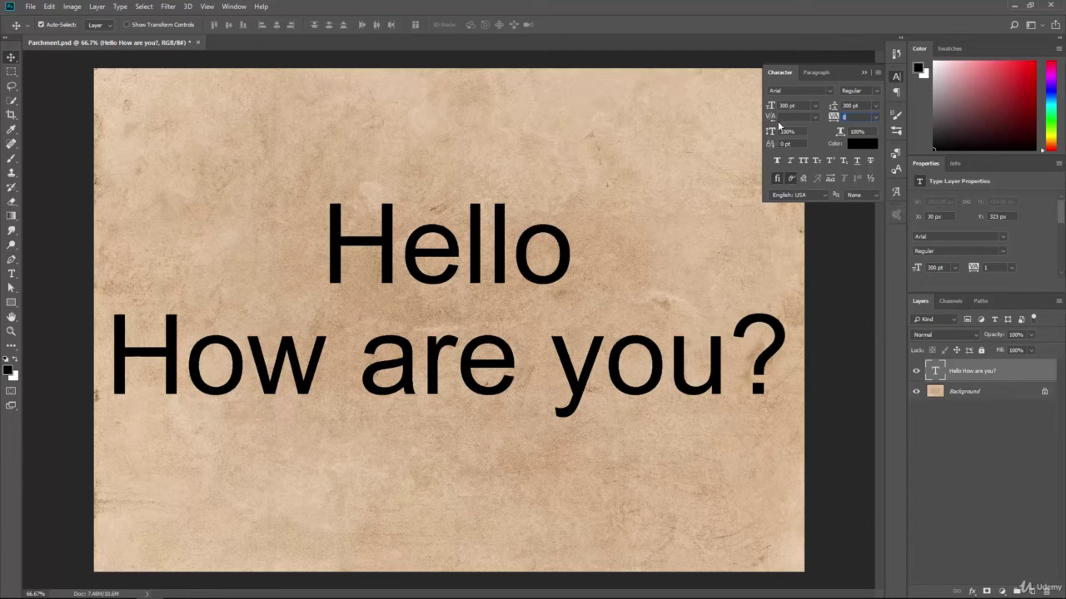
# Set kerning to Optical and return tracking to 0.
pyautogui.click(814, 118)
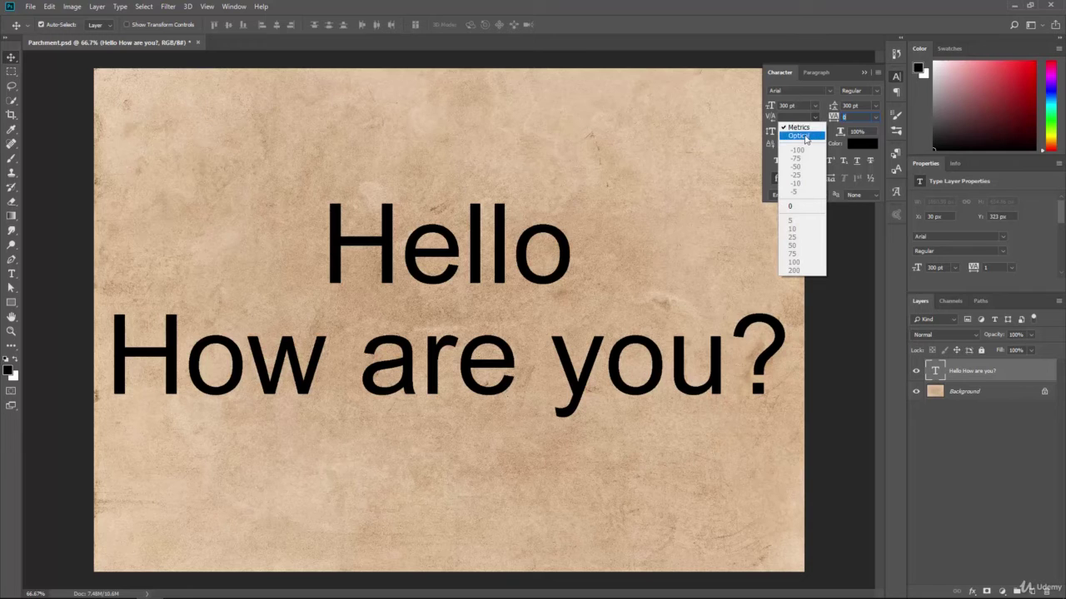
pyautogui.click(801, 136)
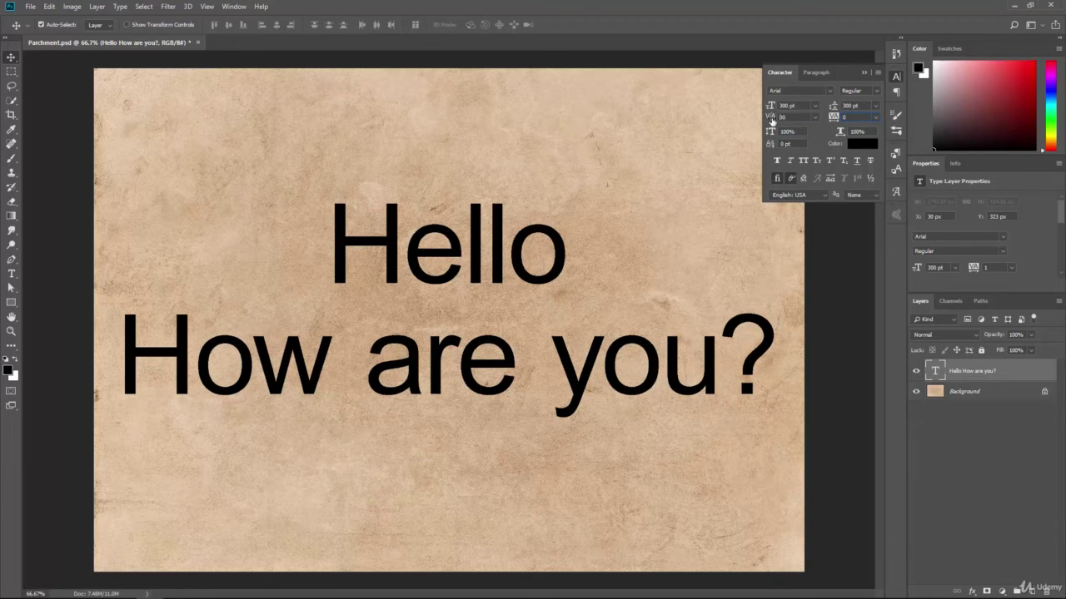
pyautogui.moveTo(770, 119); pyautogui.dragTo(833, 119)
pyautogui.click(835, 119)
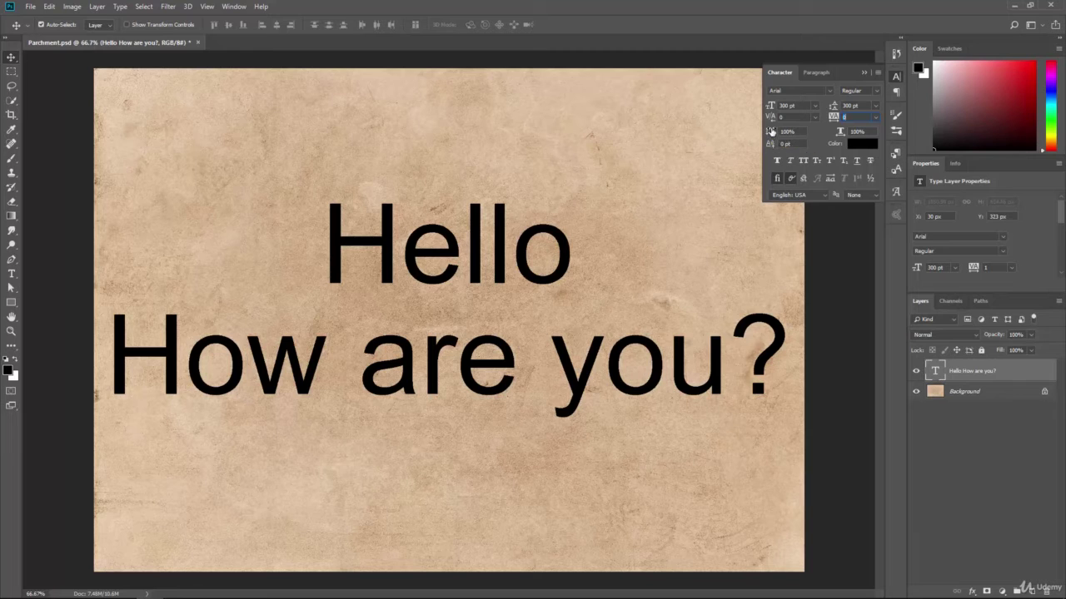
# Stretch the text to 125% vertical scale.
pyautogui.moveTo(770, 134); pyautogui.dragTo(725, 131)
pyautogui.click(787, 131)
pyautogui.write('125')
pyautogui.press('Return')
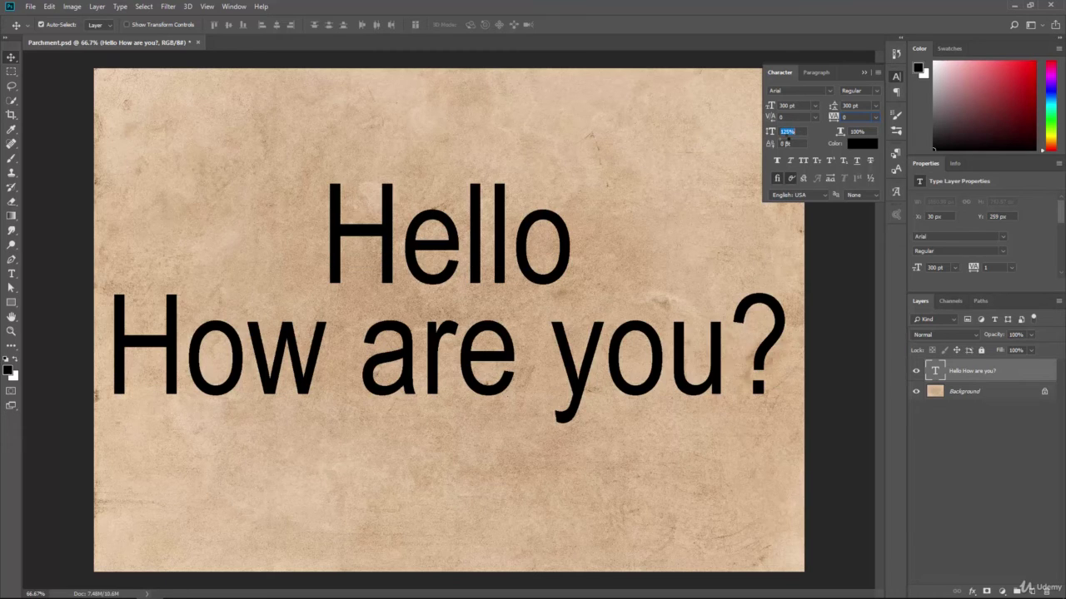
# Set horizontal scale to 94% and shift the baseline up 27 pt.
pyautogui.click(851, 132)
pyautogui.write('115')
pyautogui.press('Return')
pyautogui.moveTo(846, 133); pyautogui.dragTo(824, 139)
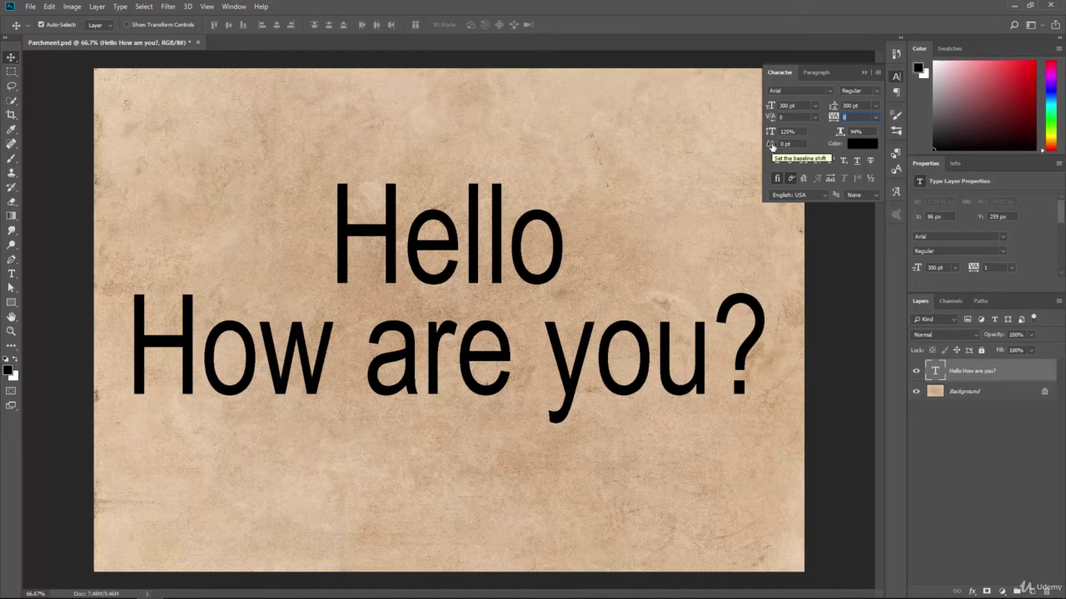
pyautogui.moveTo(771, 146); pyautogui.dragTo(792, 144)
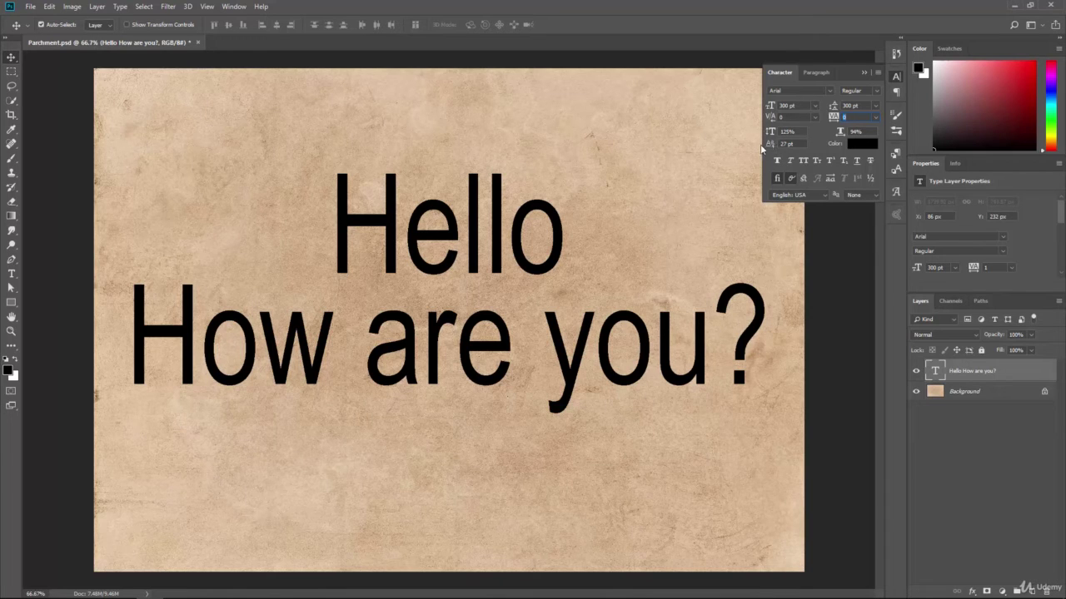
# Reset baseline shift to 0 pt and, after trying red, set the text colour to black 000000.
pyautogui.write('0')
pyautogui.click(863, 144)
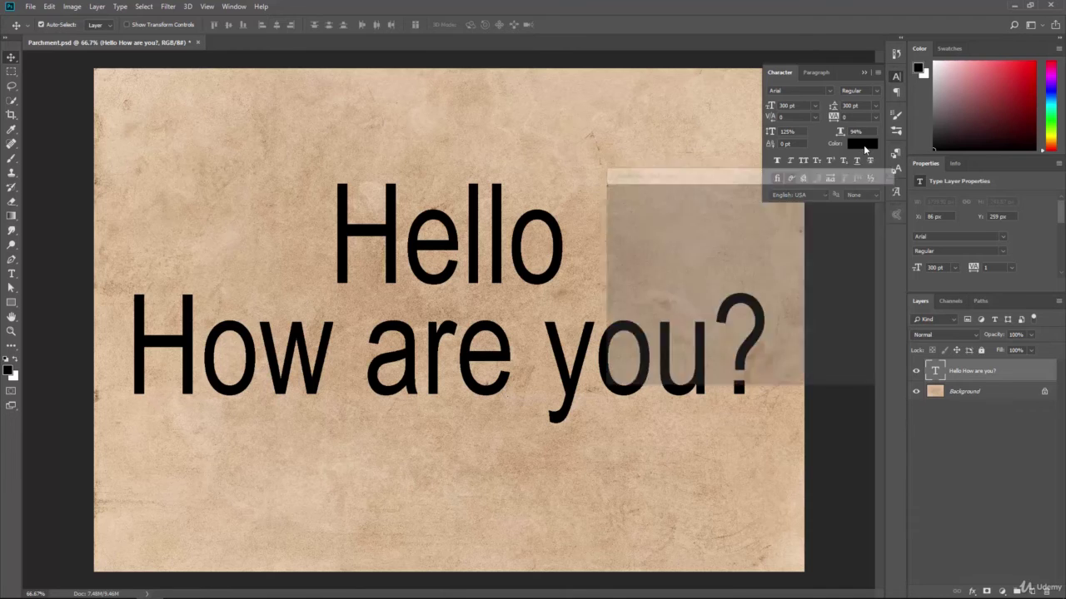
pyautogui.click(748, 201)
pyautogui.click(832, 195)
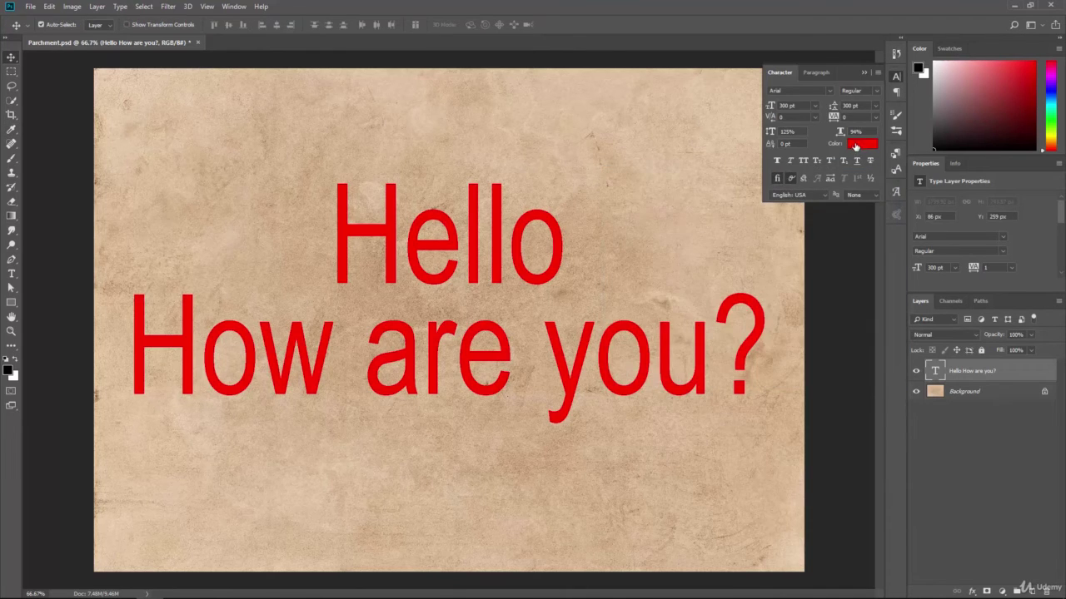
pyautogui.click(863, 144)
pyautogui.click(685, 298)
pyautogui.write('000000')
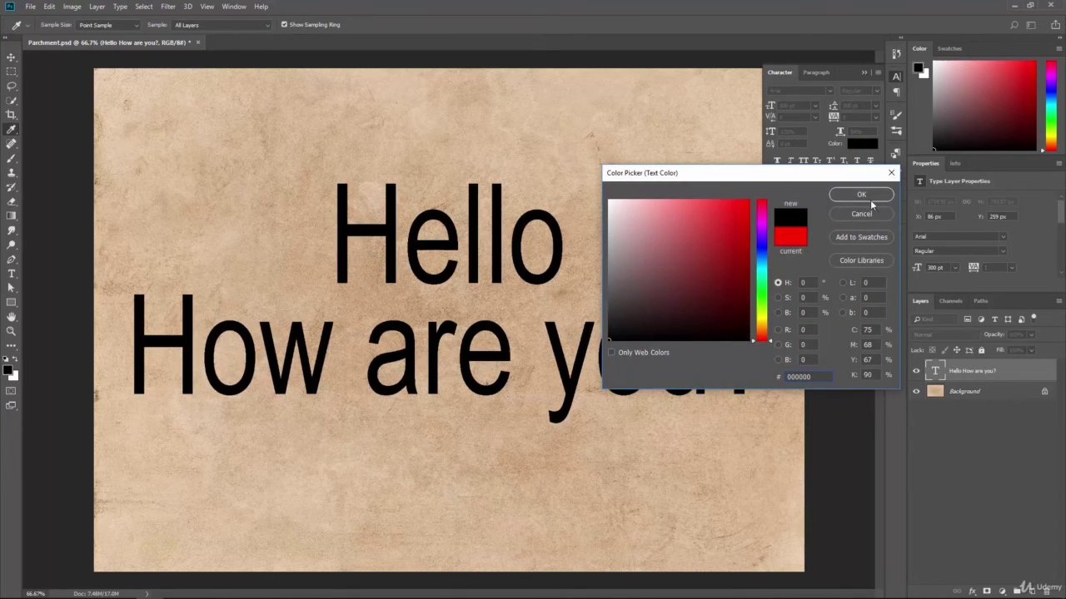
pyautogui.click(861, 195)
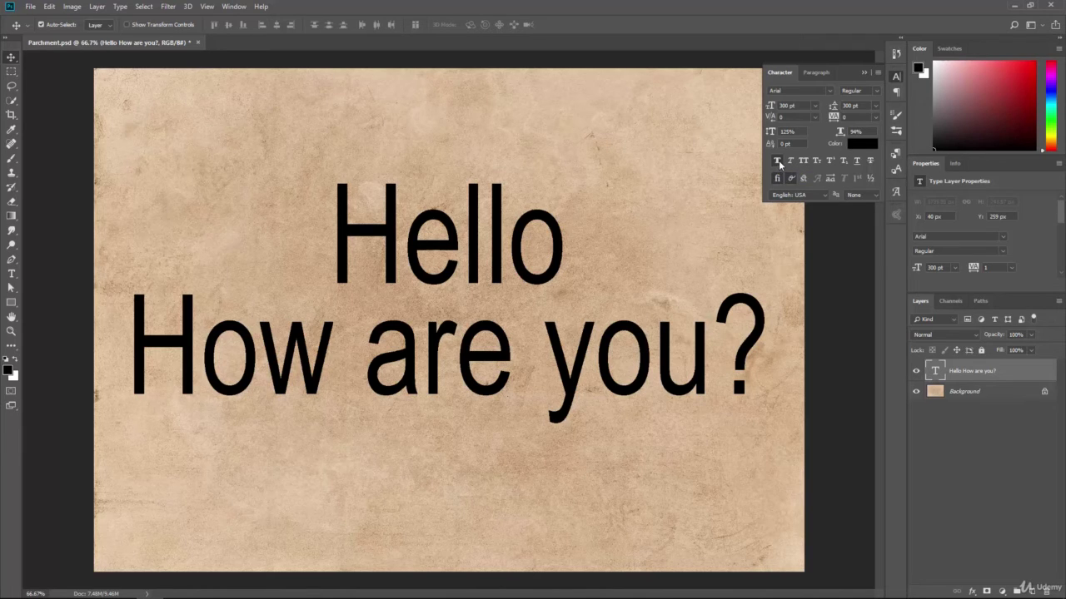
# Try Faux Bold, Faux Italic and Superscript, turning each back off to leave plain text.
pyautogui.click(779, 161)
pyautogui.click(779, 161)
pyautogui.click(778, 161)
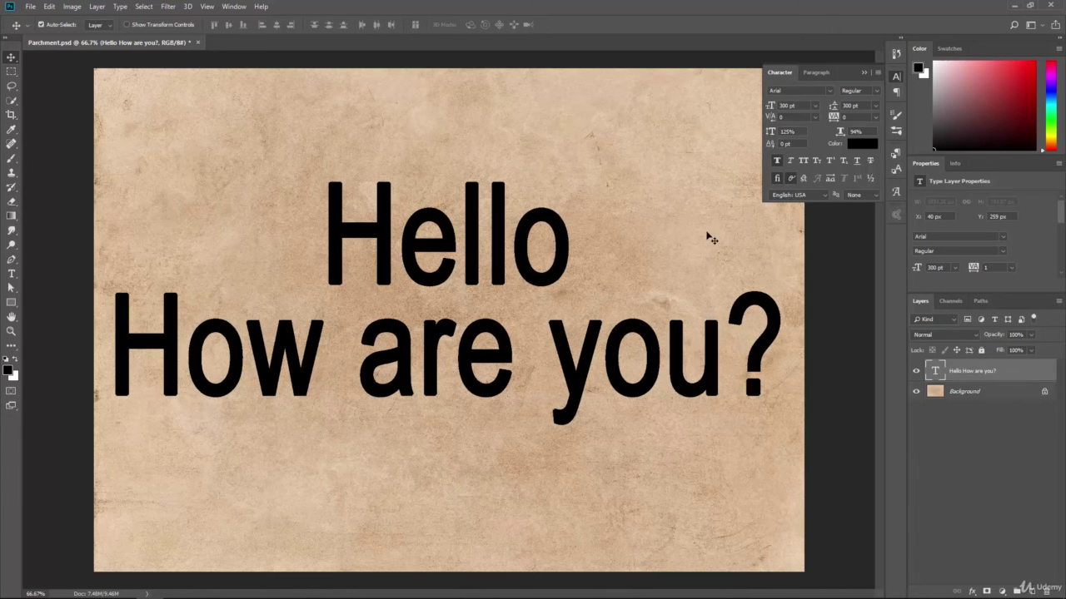
pyautogui.click(779, 162)
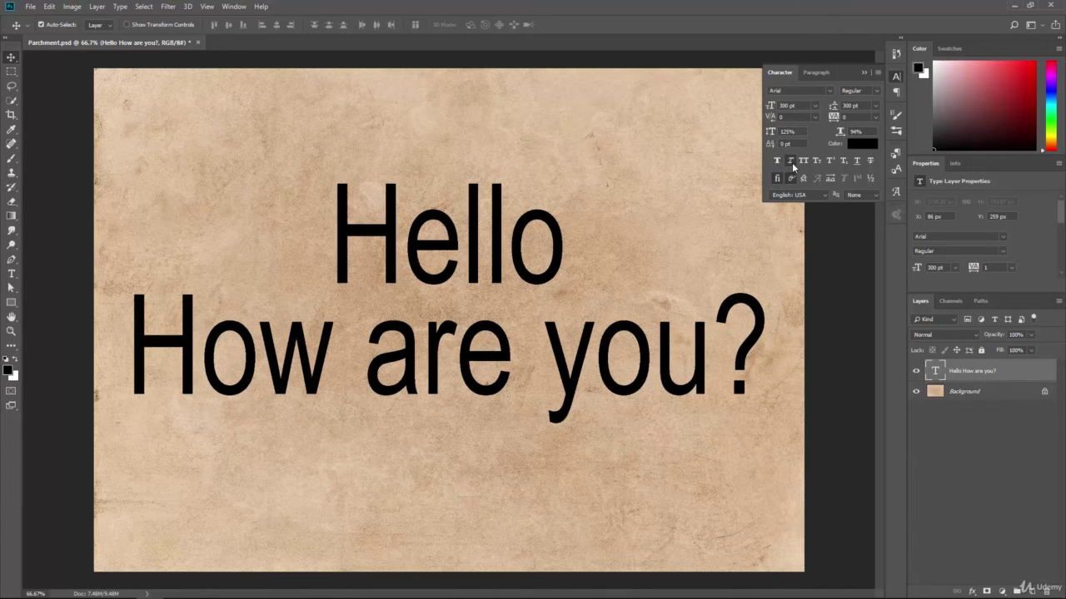
pyautogui.click(790, 161)
pyautogui.click(790, 162)
pyautogui.click(830, 161)
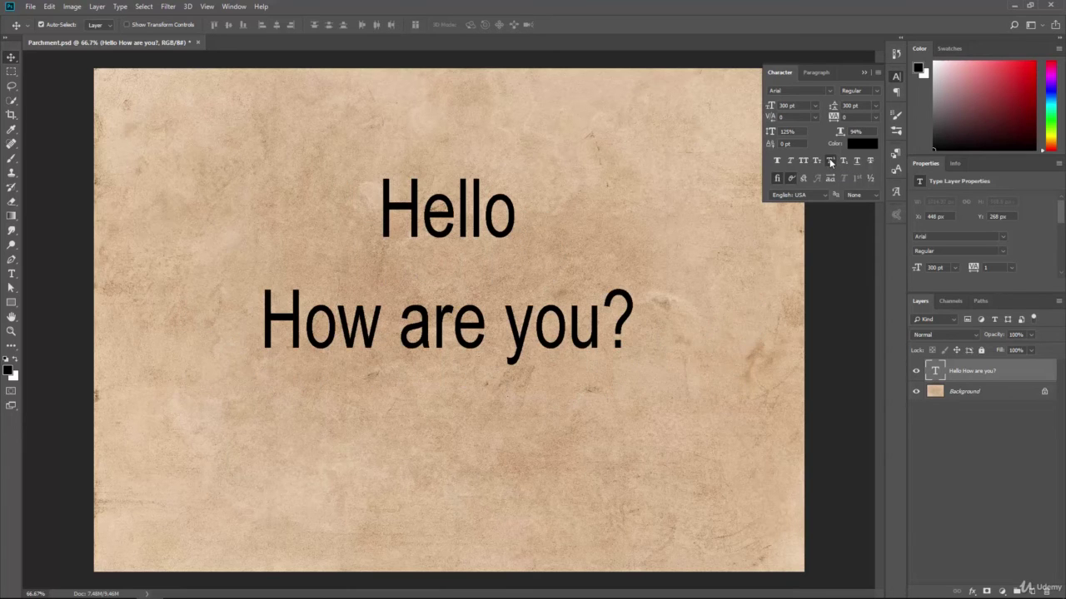
pyautogui.click(830, 162)
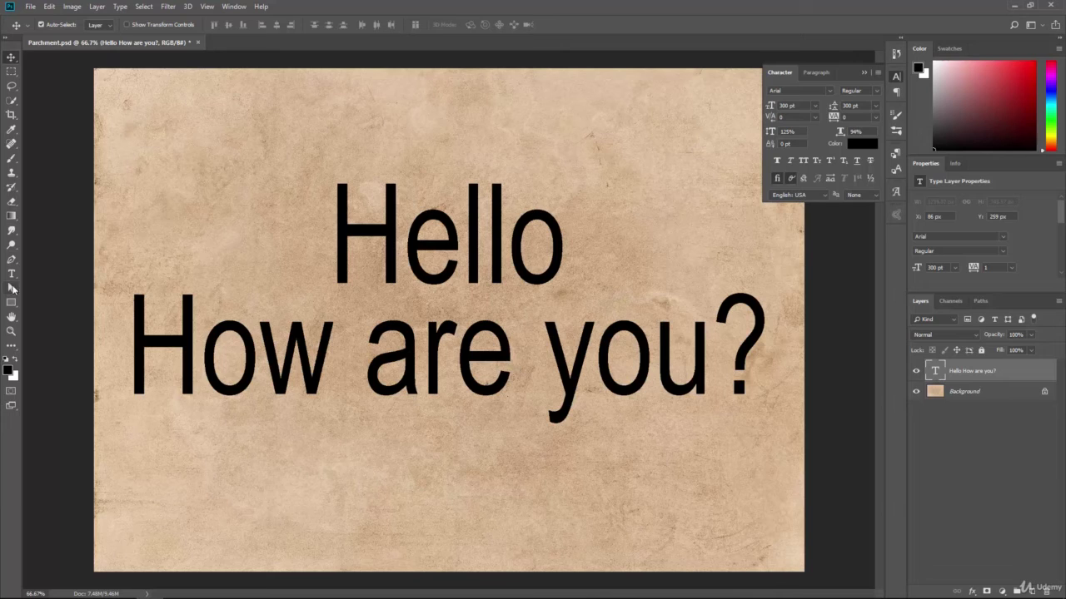
# Select the word 'are' in the second line and try it as superscript.
pyautogui.click(11, 273)
pyautogui.click(364, 358)
pyautogui.moveTo(535, 360); pyautogui.dragTo(367, 368)
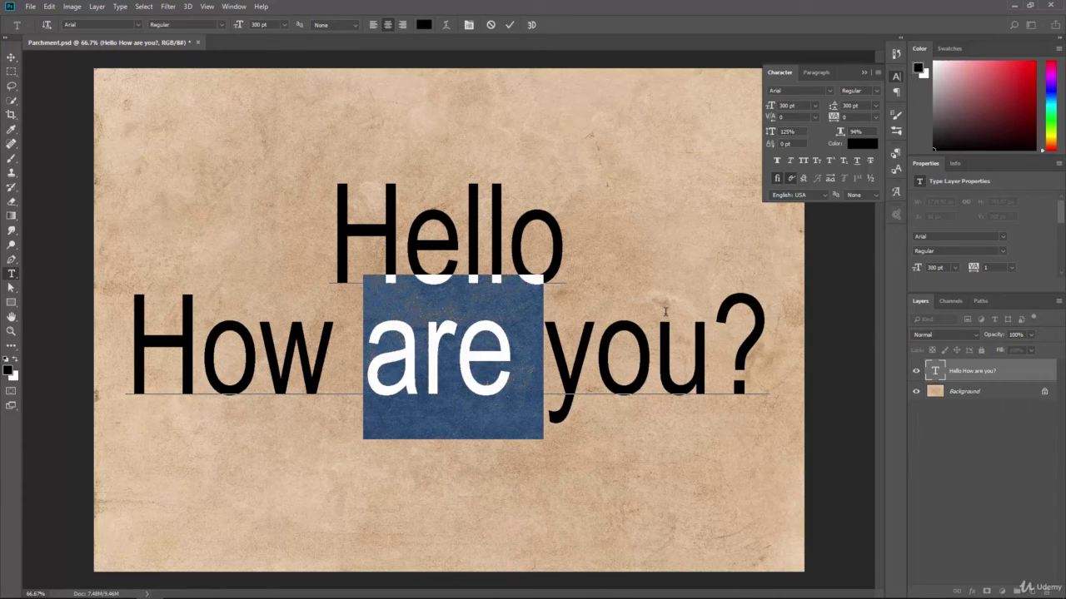
pyautogui.click(830, 161)
pyautogui.click(569, 337)
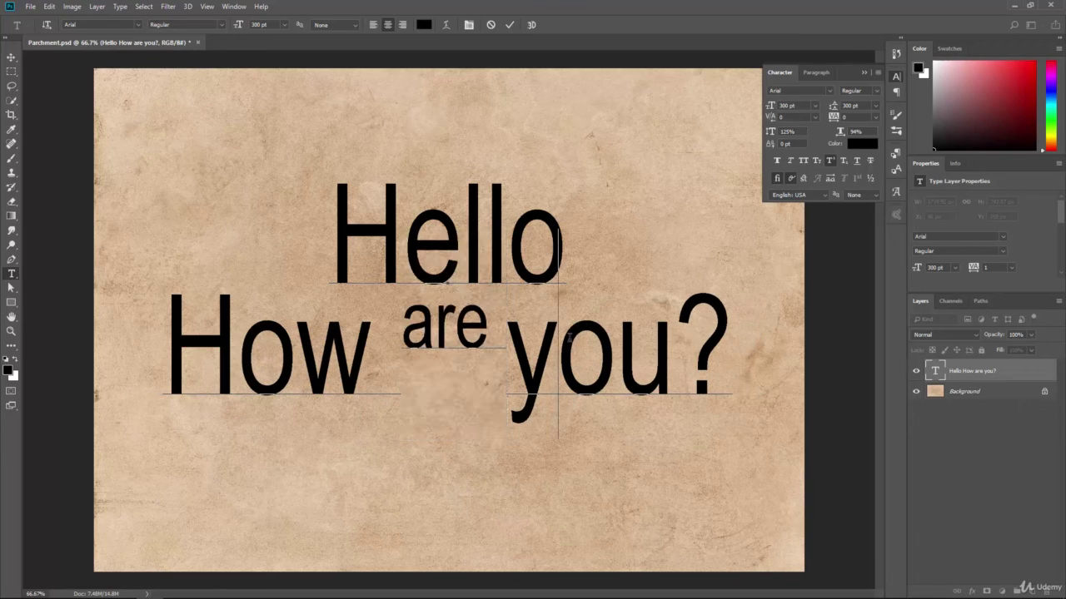
pyautogui.doubleClick(478, 342)
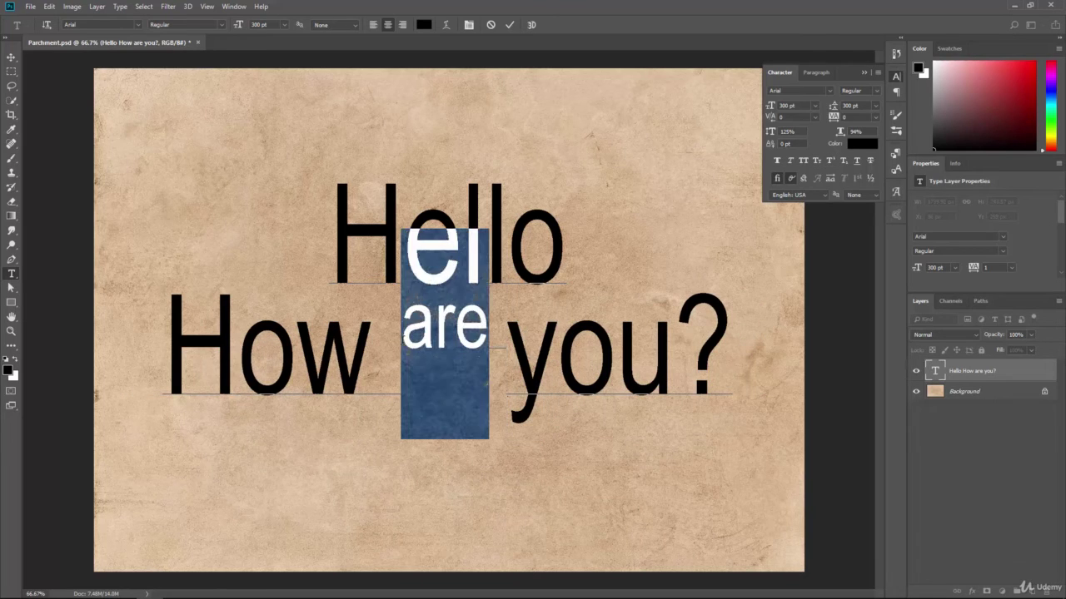
# Try subscript and underline on 'are', then apply strikethrough instead.
pyautogui.click(844, 161)
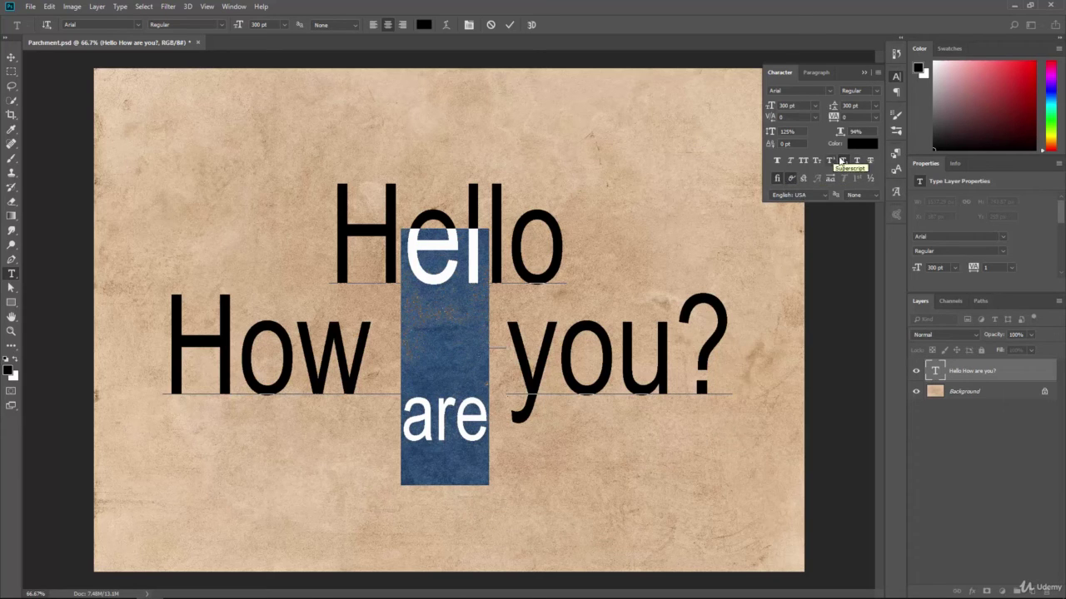
pyautogui.click(844, 162)
pyautogui.click(858, 163)
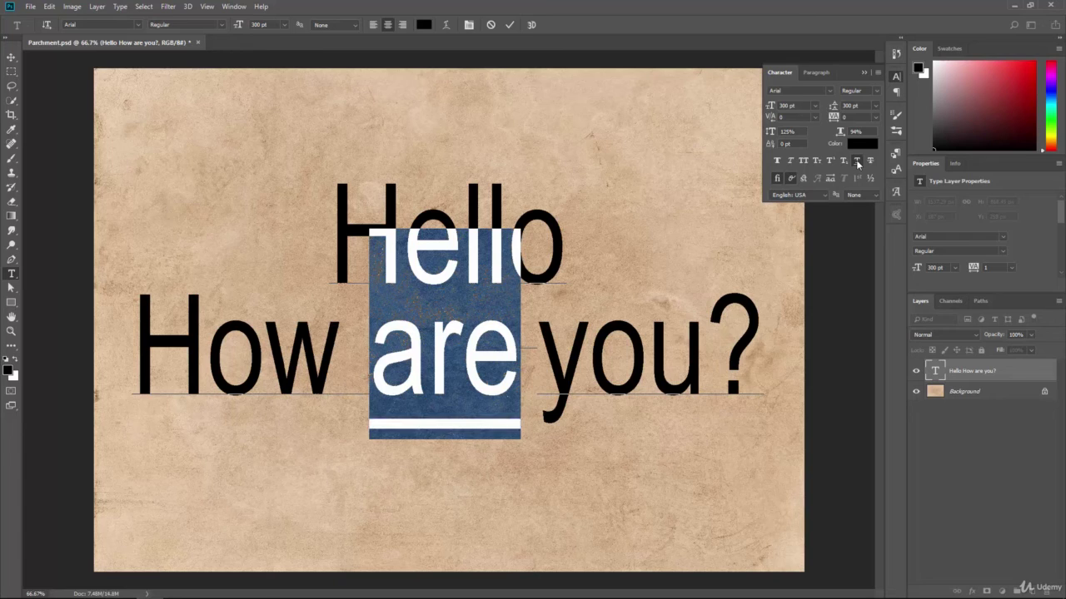
pyautogui.click(857, 164)
pyautogui.click(871, 162)
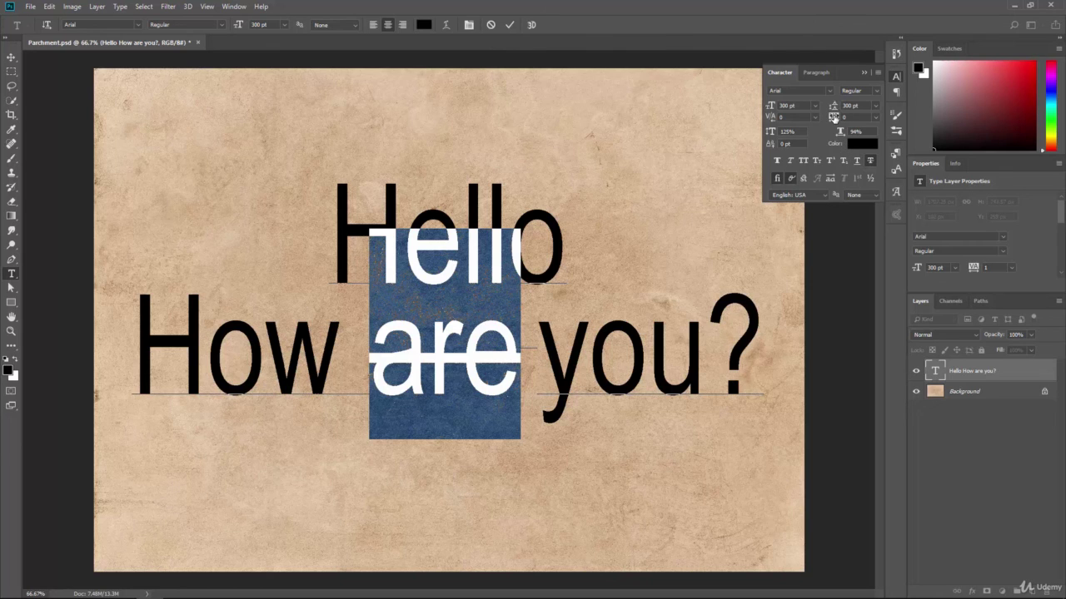
# Set the tracking of 'are' to 220, keep it lowercase, and commit the text edit.
pyautogui.moveTo(839, 119); pyautogui.dragTo(840, 120)
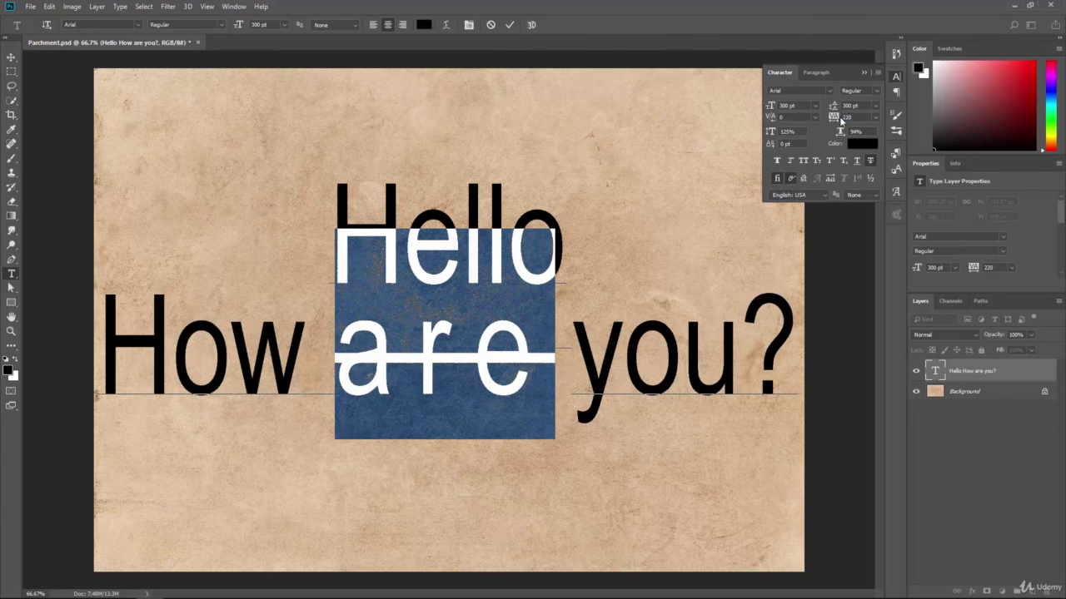
pyautogui.click(801, 161)
pyautogui.click(802, 161)
pyautogui.click(10, 57)
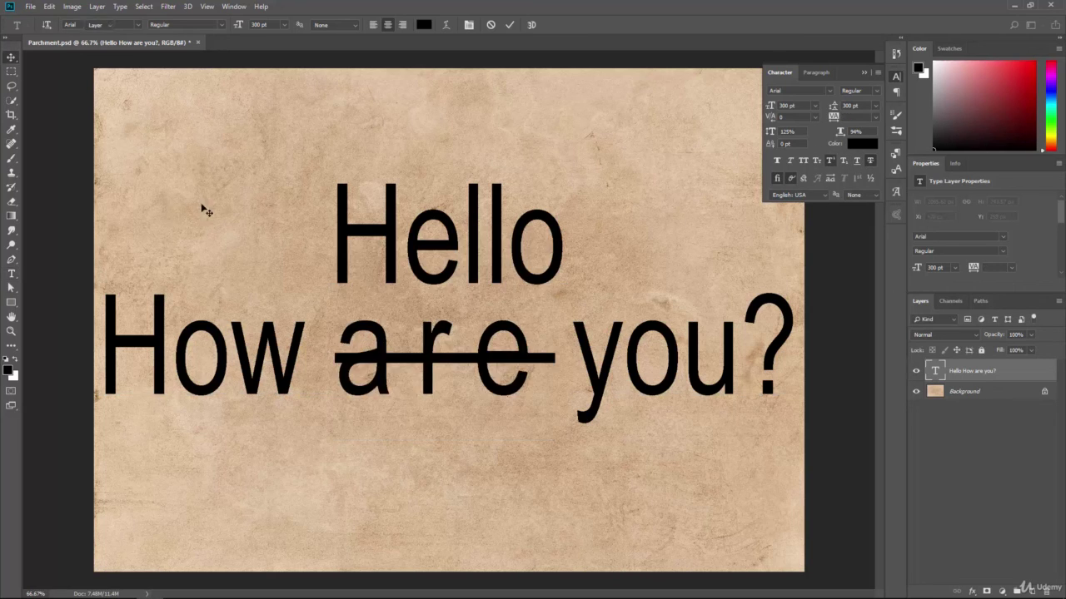